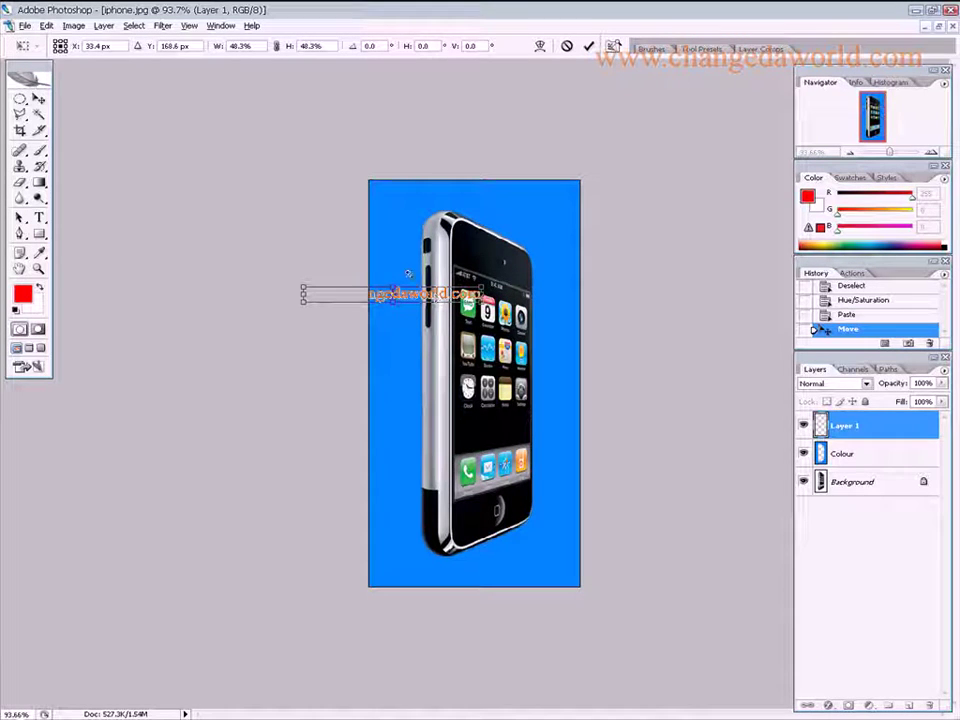
Step: Apply the resize of the pasted web address and move it to the blue area above the phone
left_click(38, 98)
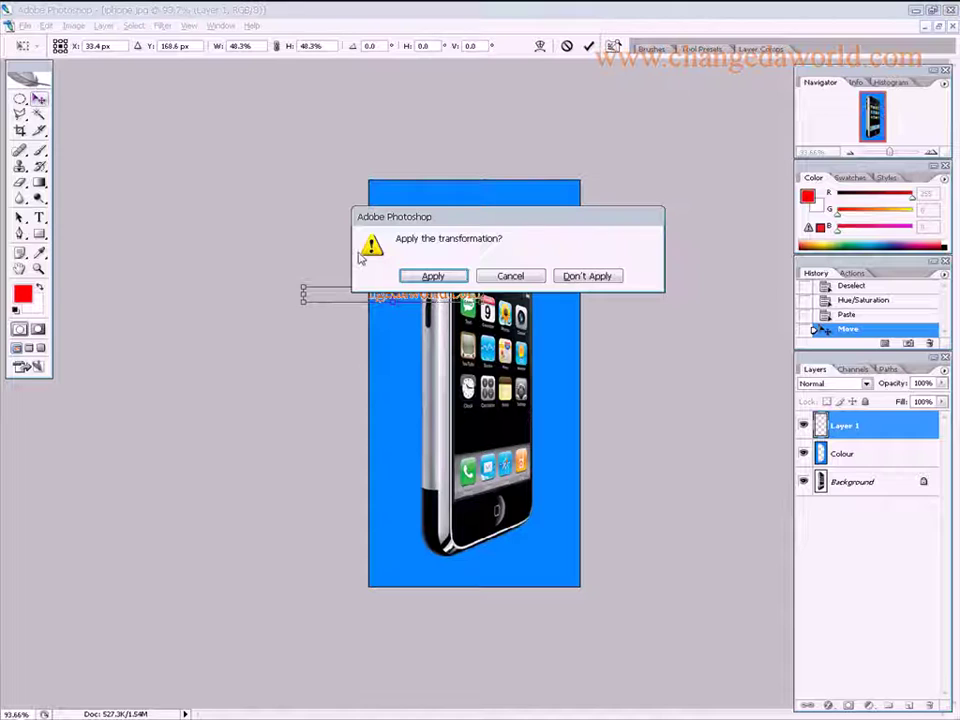
left_click(431, 277)
left_click_drag(416, 296, 489, 201)
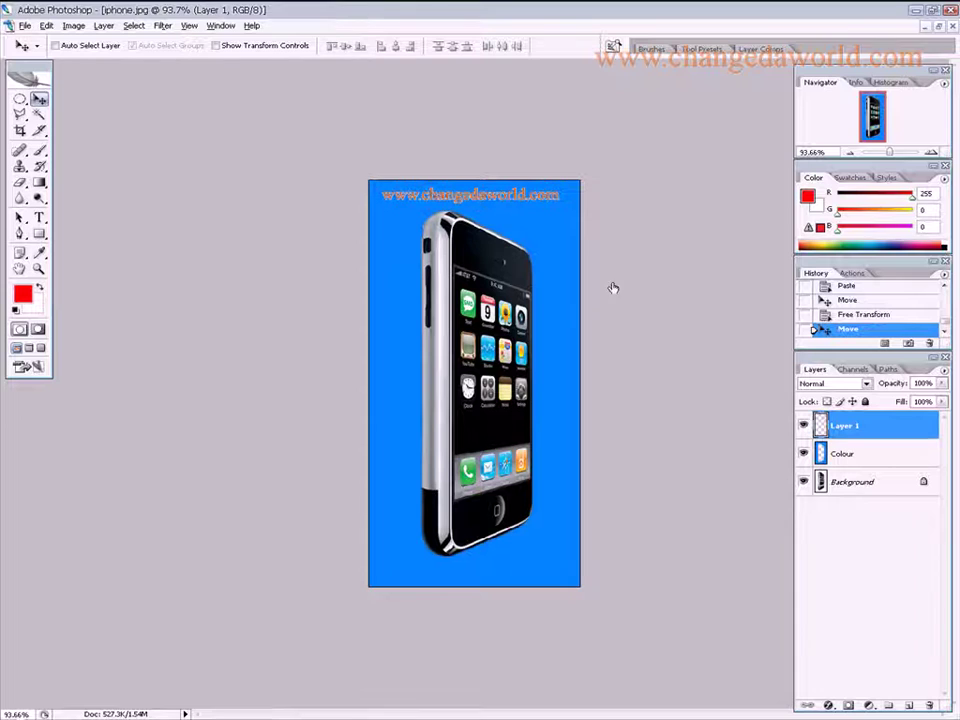
Step: Delete the layer holding the pasted web address
left_click_drag(922, 553, 929, 686)
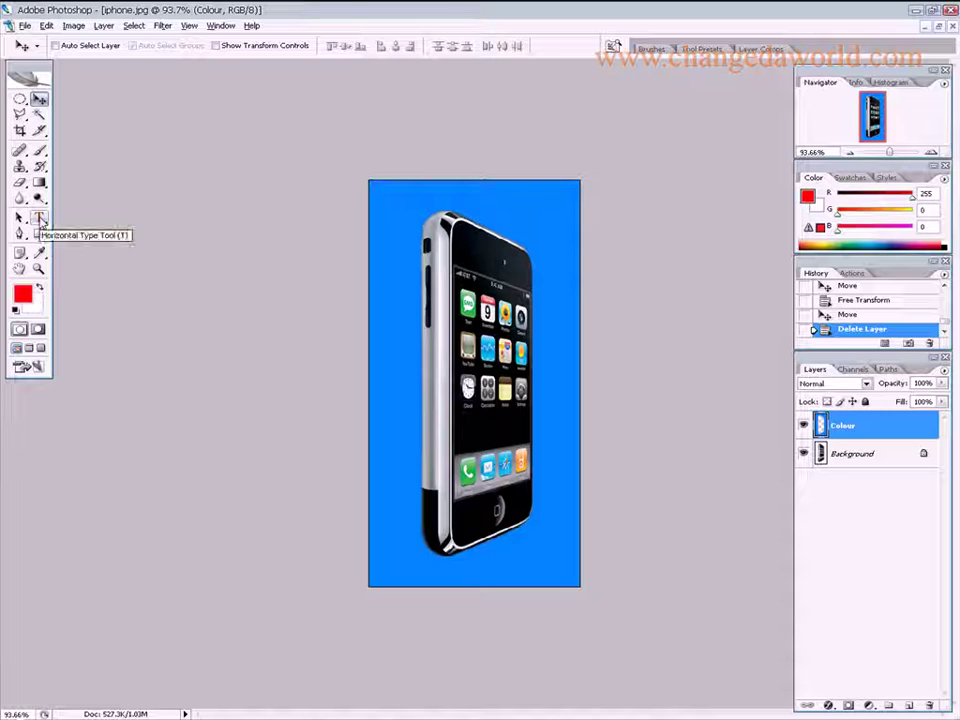
left_click(39, 217)
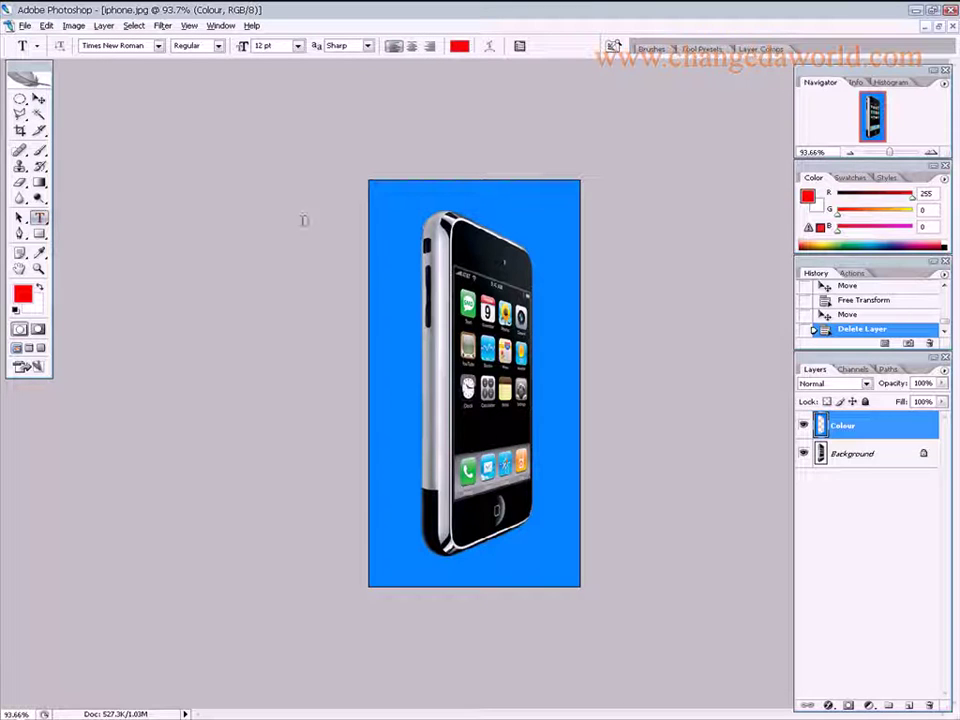
left_click(389, 206)
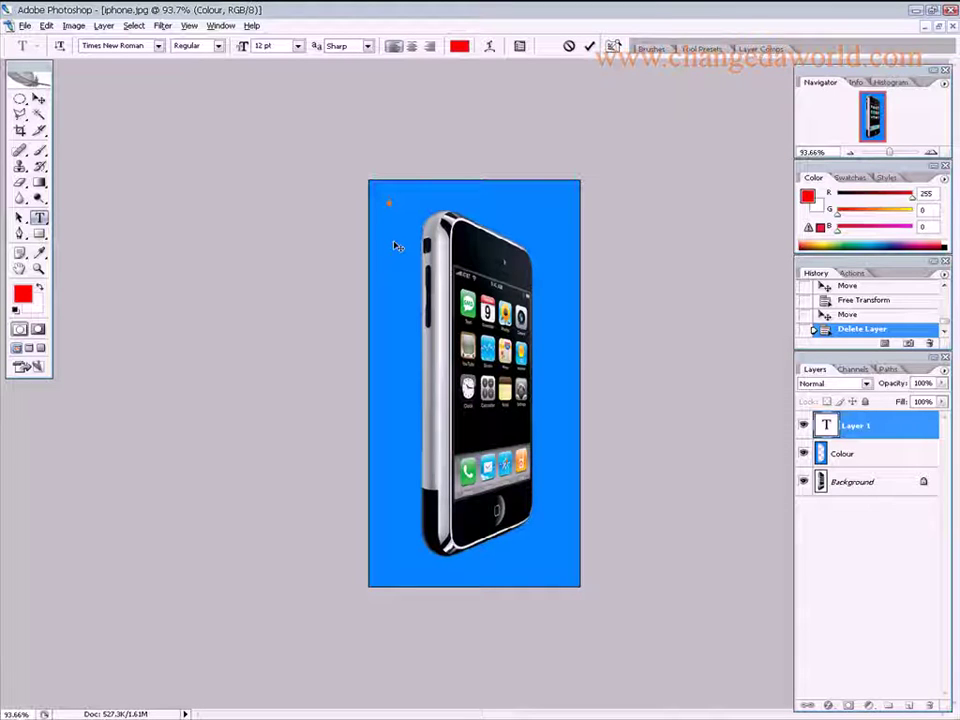
type("Apple")
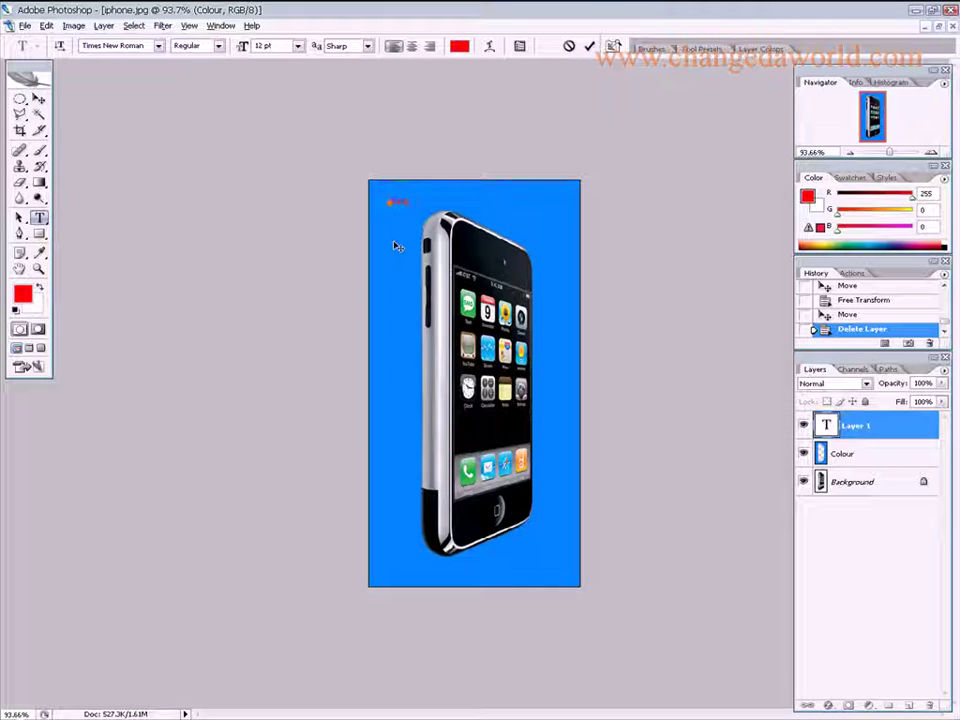
type(" iPhone 16GB")
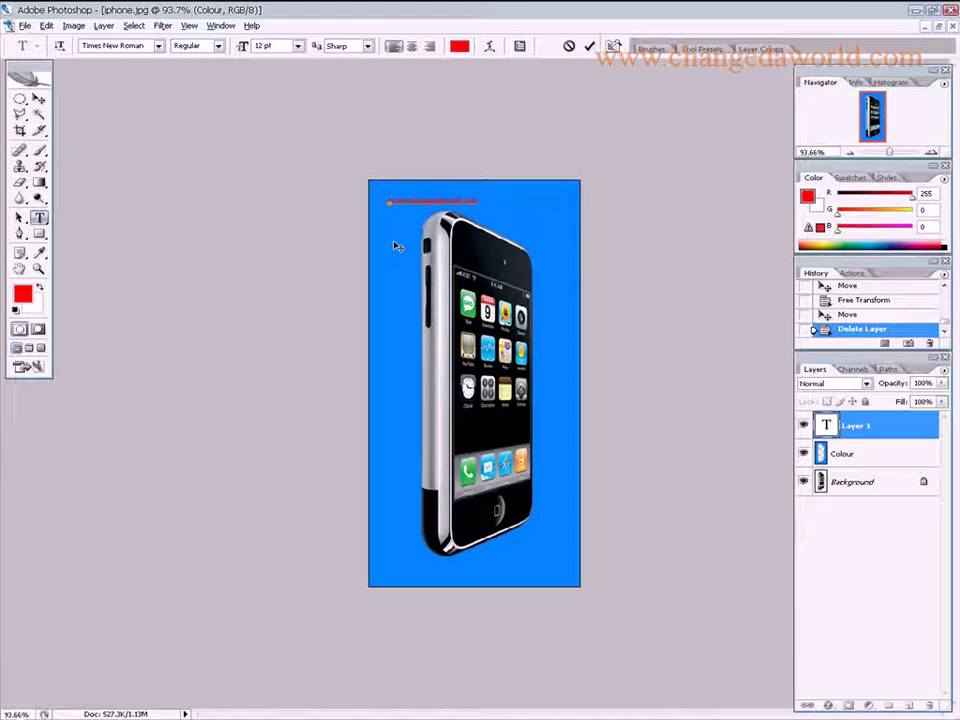
left_click_drag(424, 232, 452, 230)
Step: Set the whole web address text to 24 pt, centre it above the phone and commit the text
left_click_drag(516, 200, 336, 178)
left_click(297, 46)
left_click(279, 154)
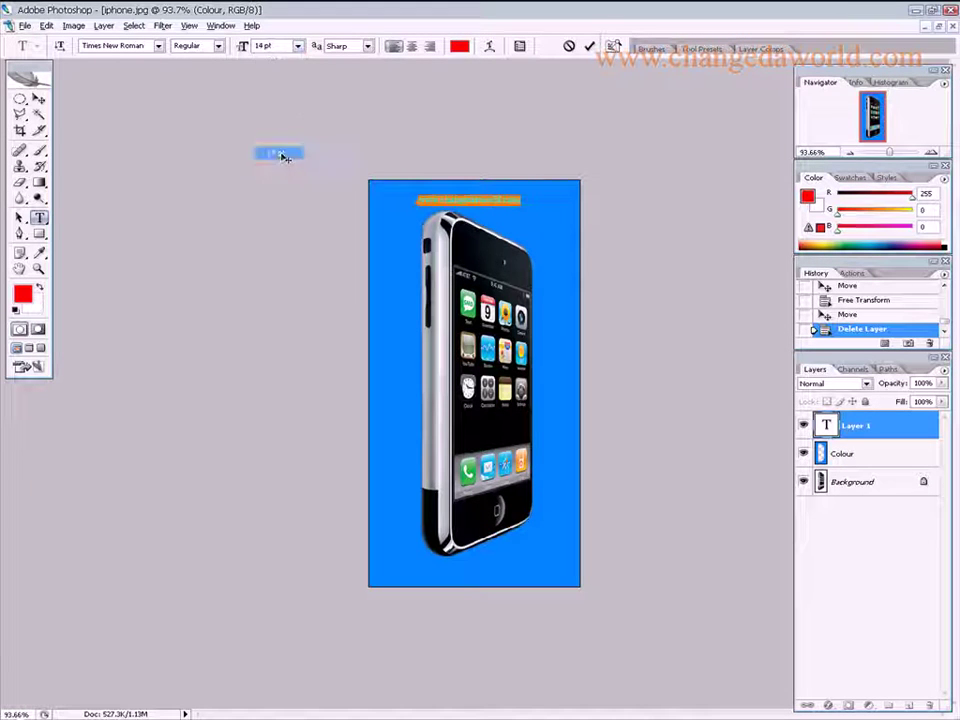
left_click(297, 46)
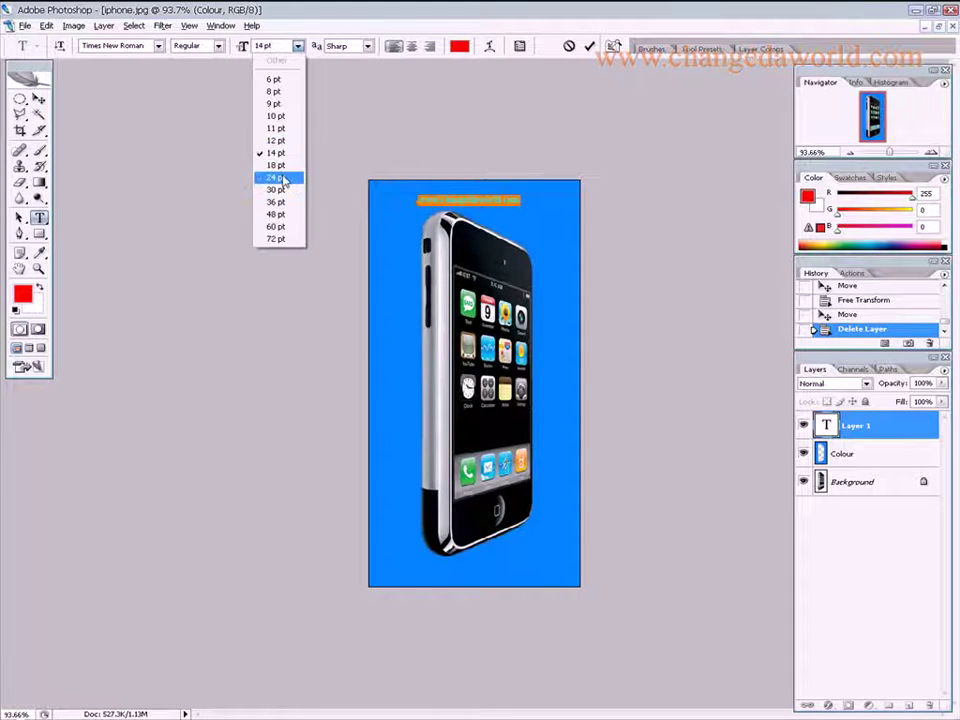
left_click(283, 177)
left_click_drag(515, 248, 493, 241)
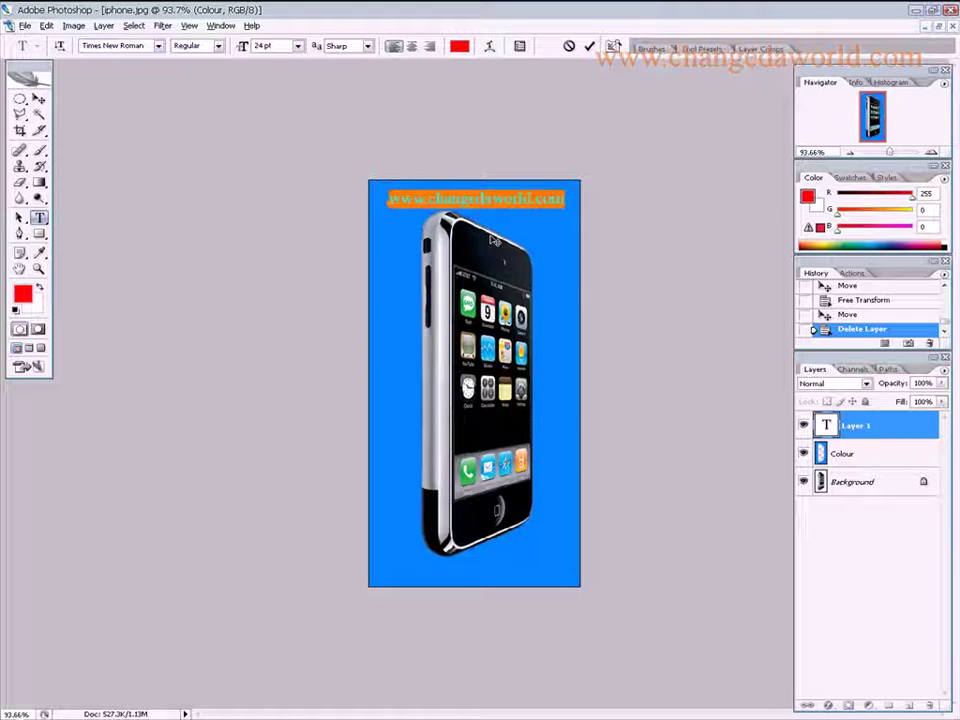
key("ctrl+Return")
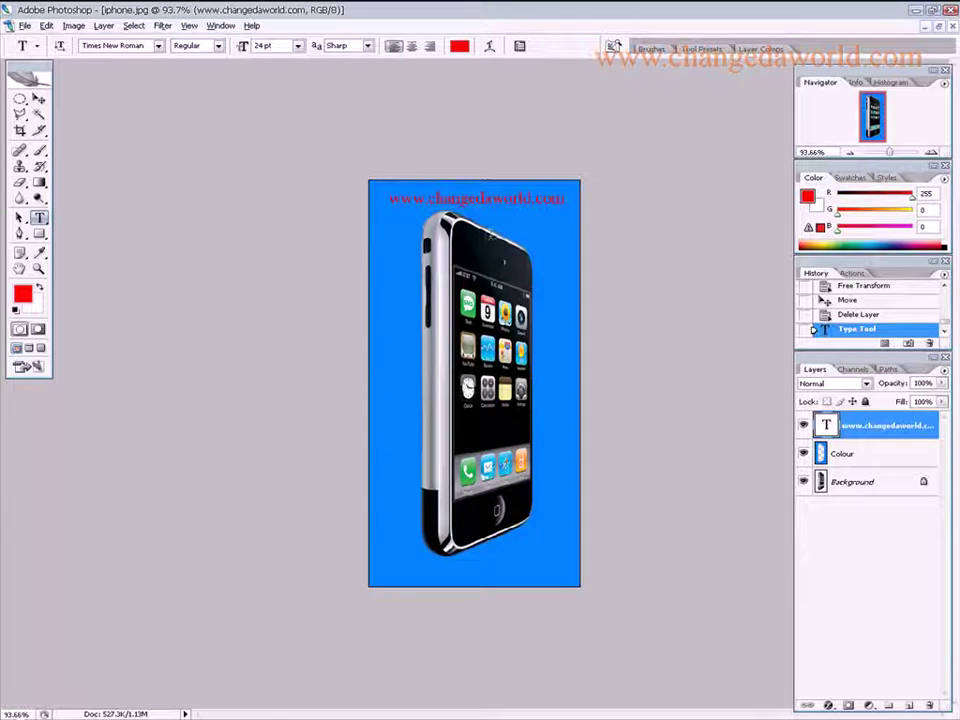
Step: Change the web address text colour to white (ffffff)
left_click(461, 47)
left_click_drag(480, 287, 474, 321)
left_click(528, 409)
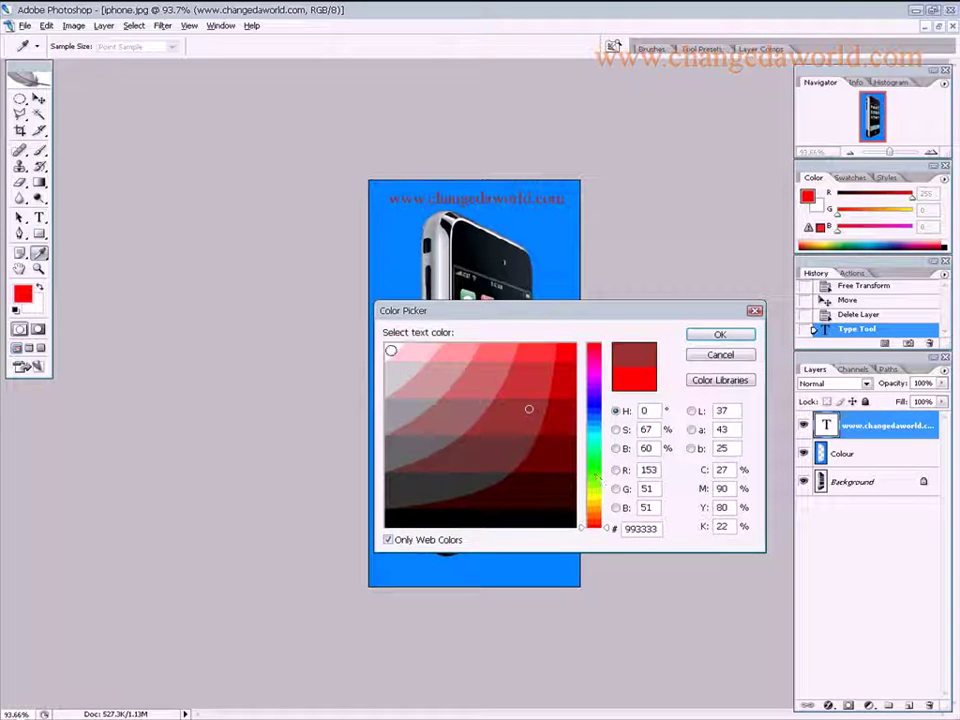
left_click(390, 348)
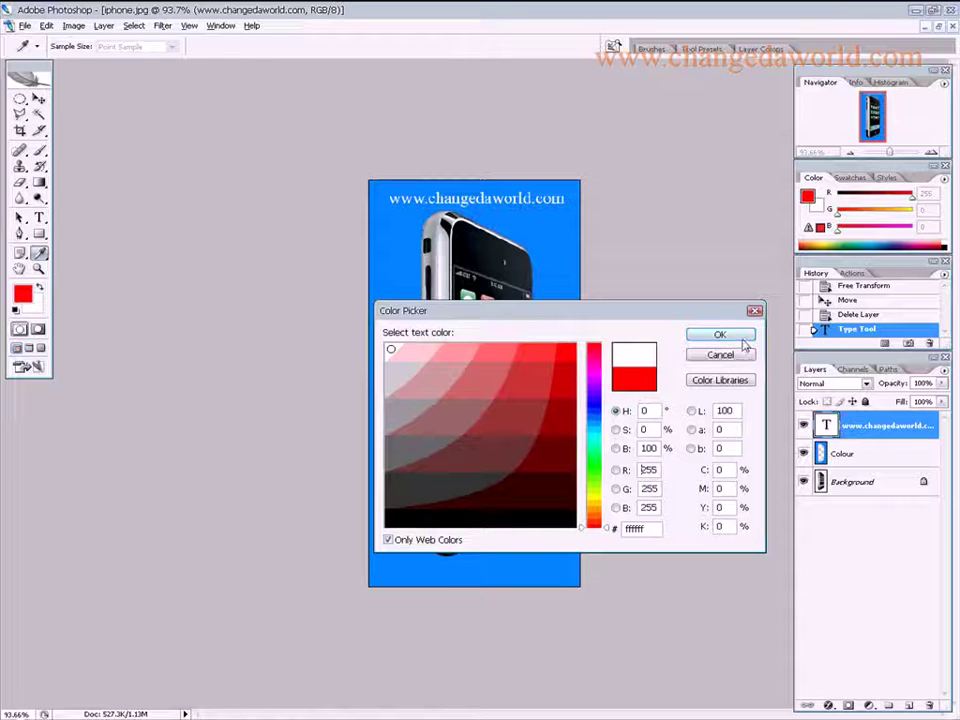
left_click(720, 334)
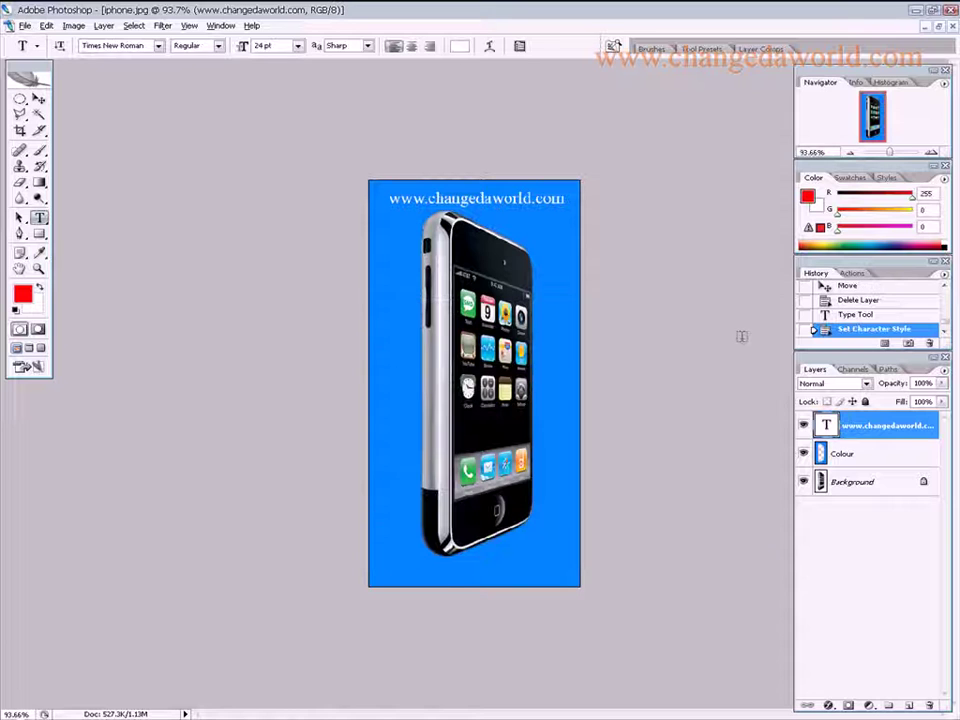
Step: Examine the white web address above the phone at several magnifications, ending at 100%
left_click(38, 268)
left_click_drag(371, 201, 658, 258)
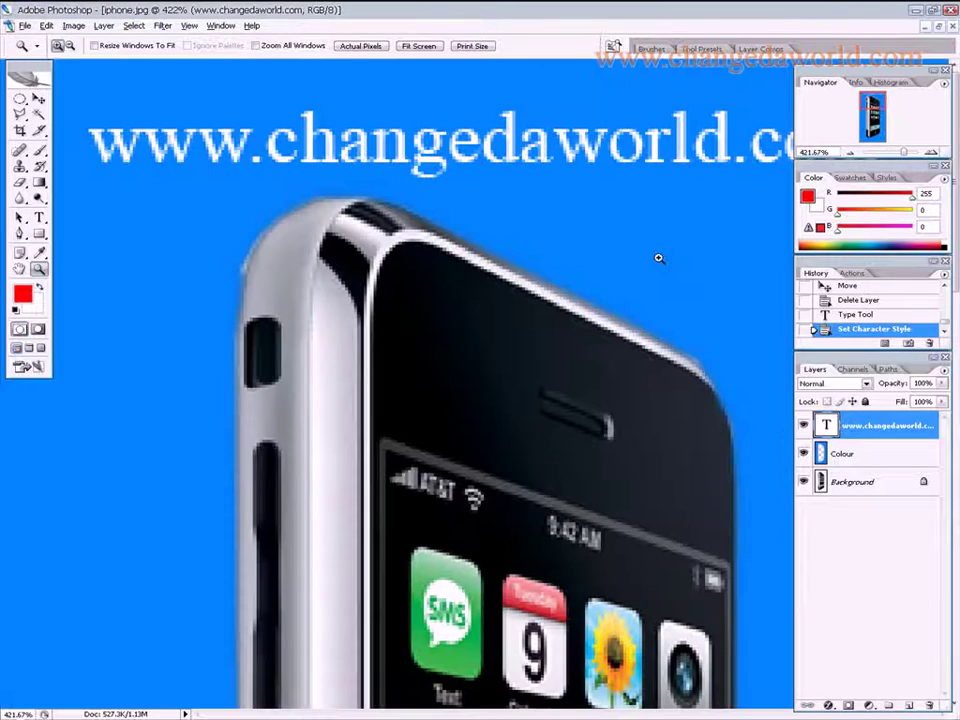
left_click(427, 213, "alt")
left_click(427, 213, "alt")
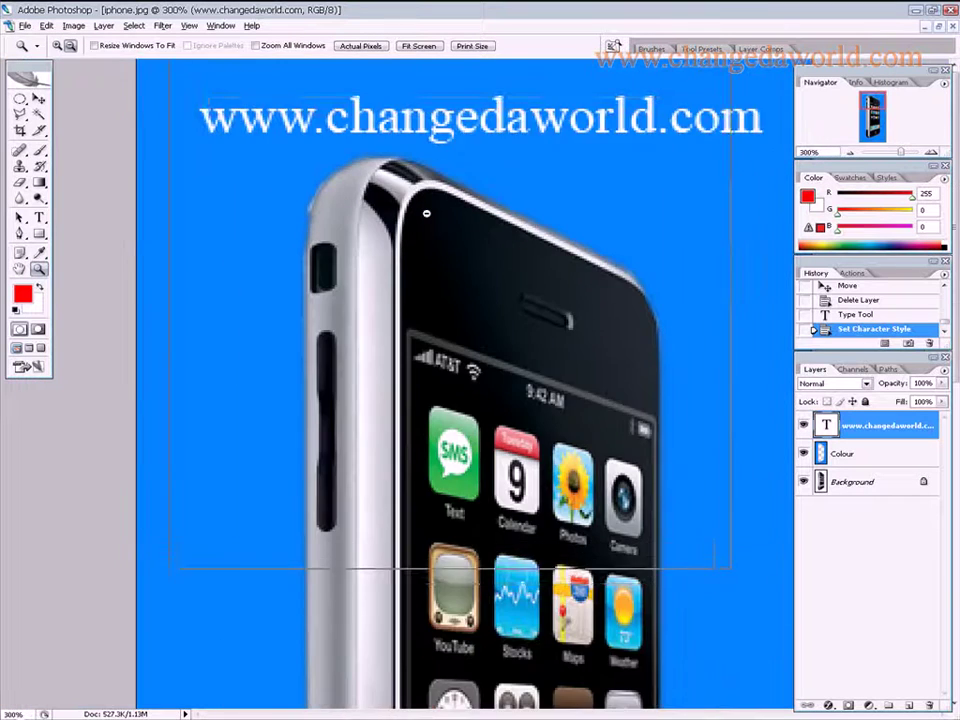
left_click(427, 213, "alt")
left_click(427, 213, "alt")
left_click(427, 213, "alt")
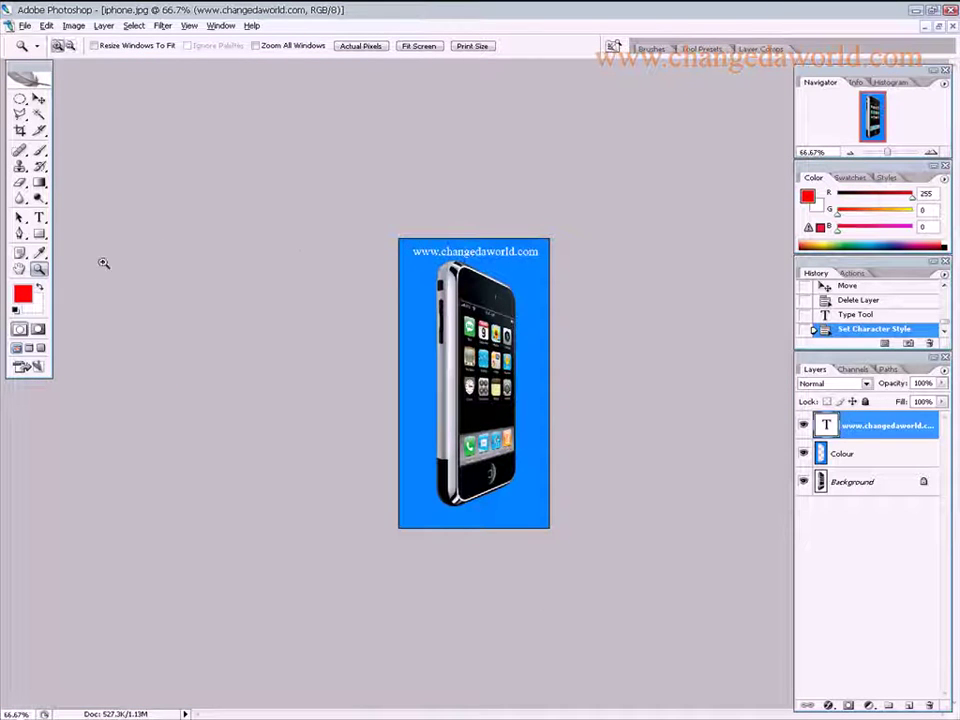
left_click(451, 251)
left_click(470, 250)
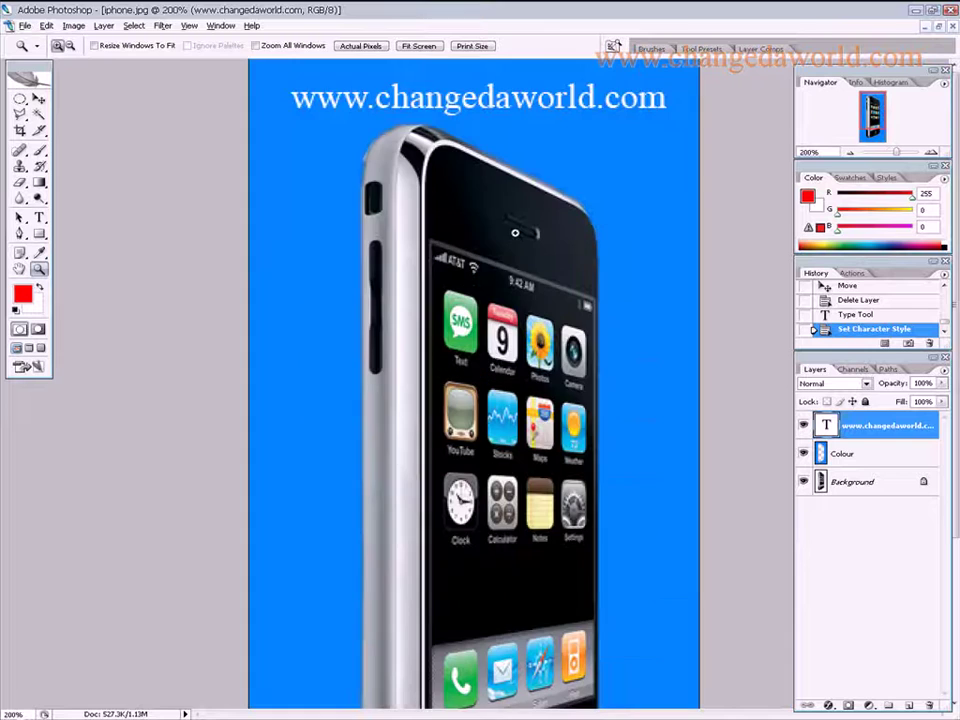
left_click(474, 248, "alt")
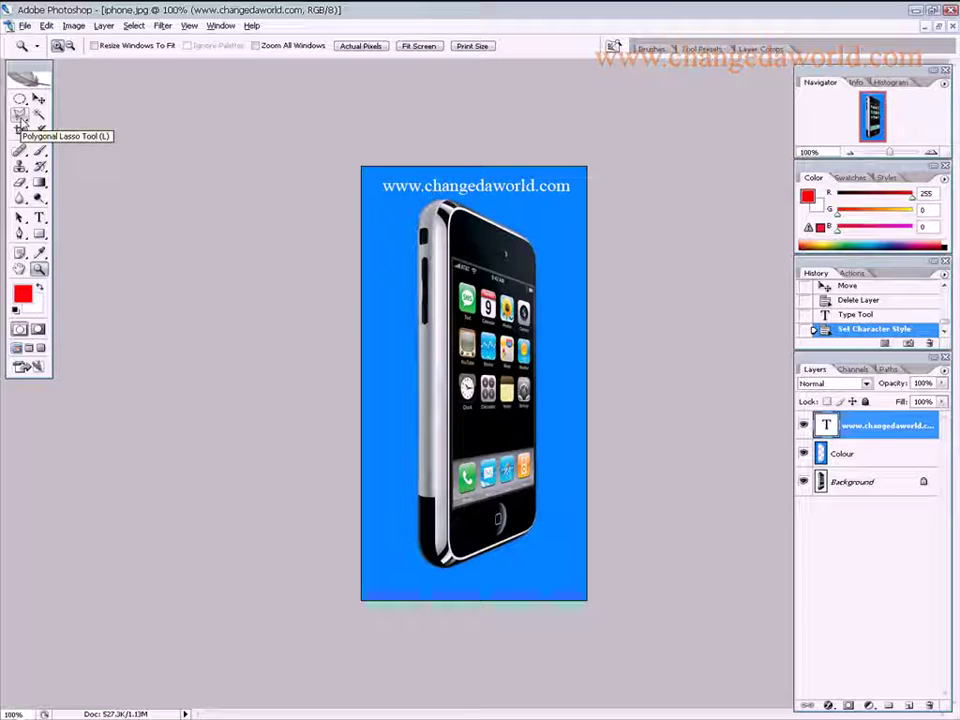
Step: Choose the Magnetic Lasso tool and isolate the Background layer for selection by hiding the text and Colour layers
left_click_drag(20, 120, 83, 148)
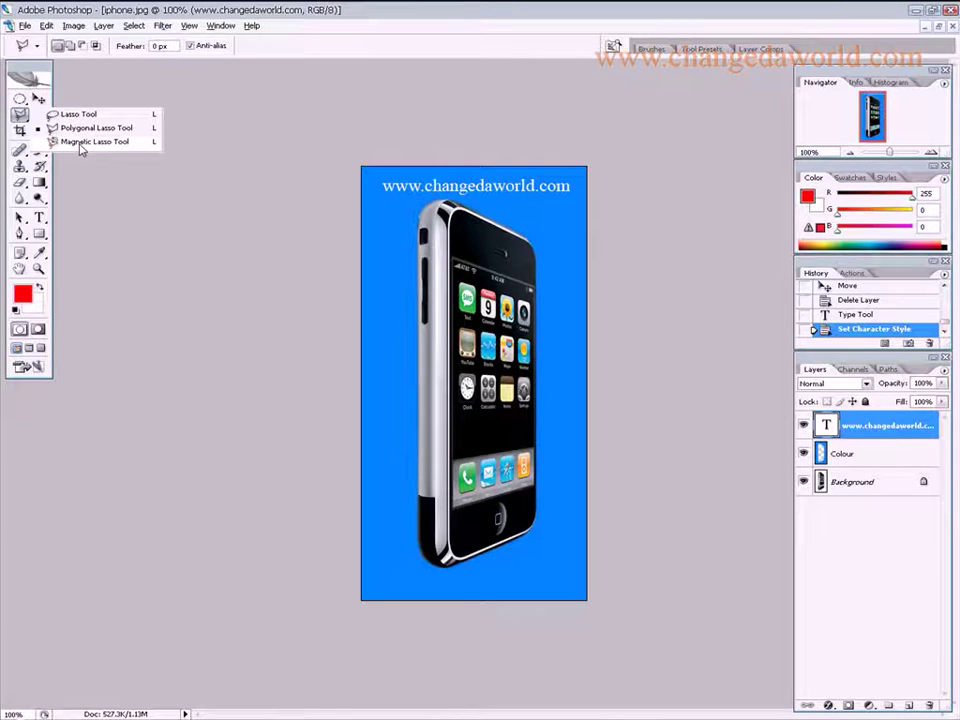
left_click(80, 142)
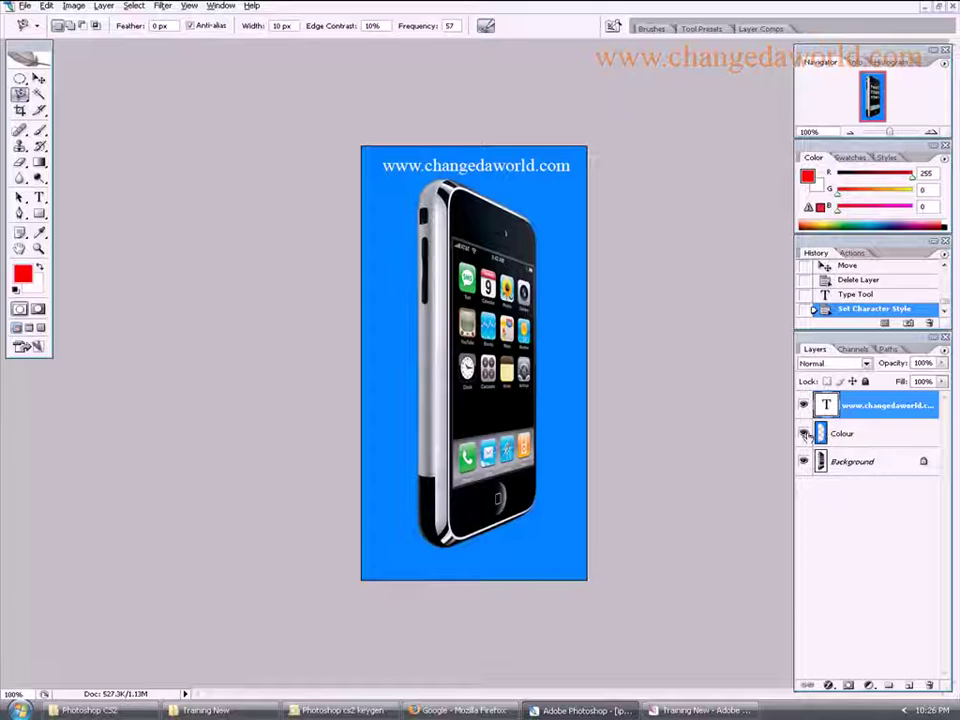
left_click(803, 453)
left_click(805, 406)
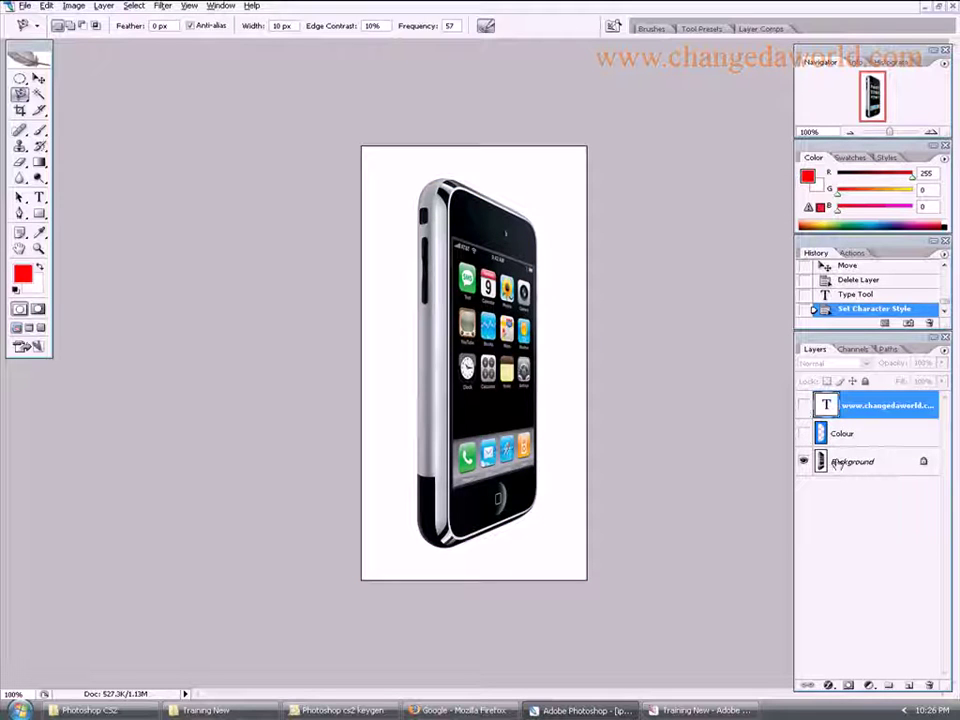
left_click(833, 462)
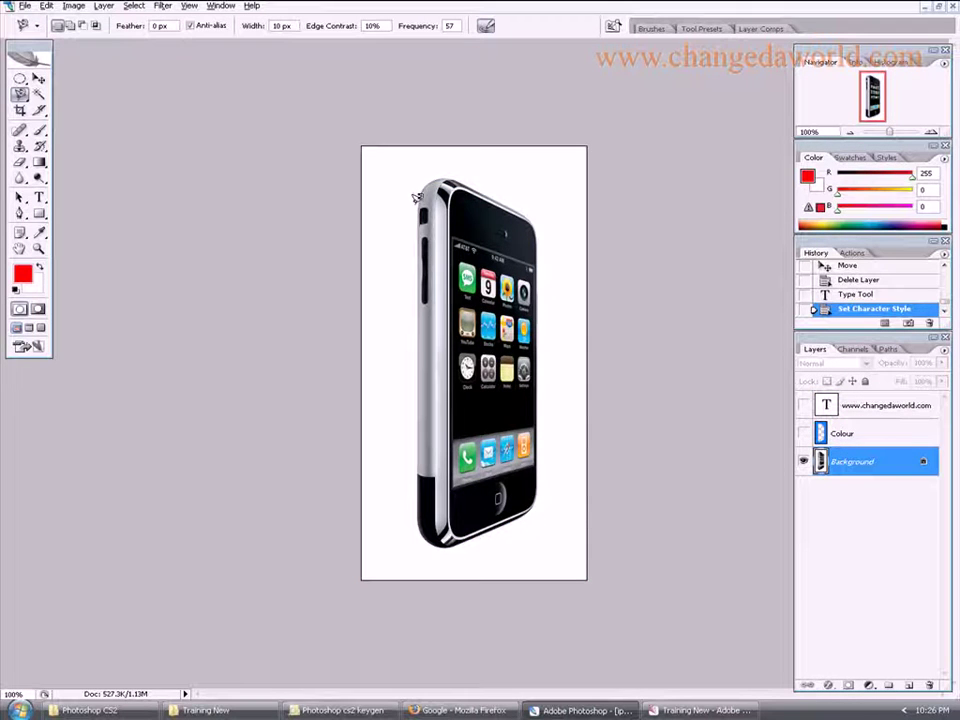
Step: Start a Magnetic Lasso outline at the phone's upper-left corner, trace down its left edge and remove the last two anchor points
scroll(416, 198, "up", 4)
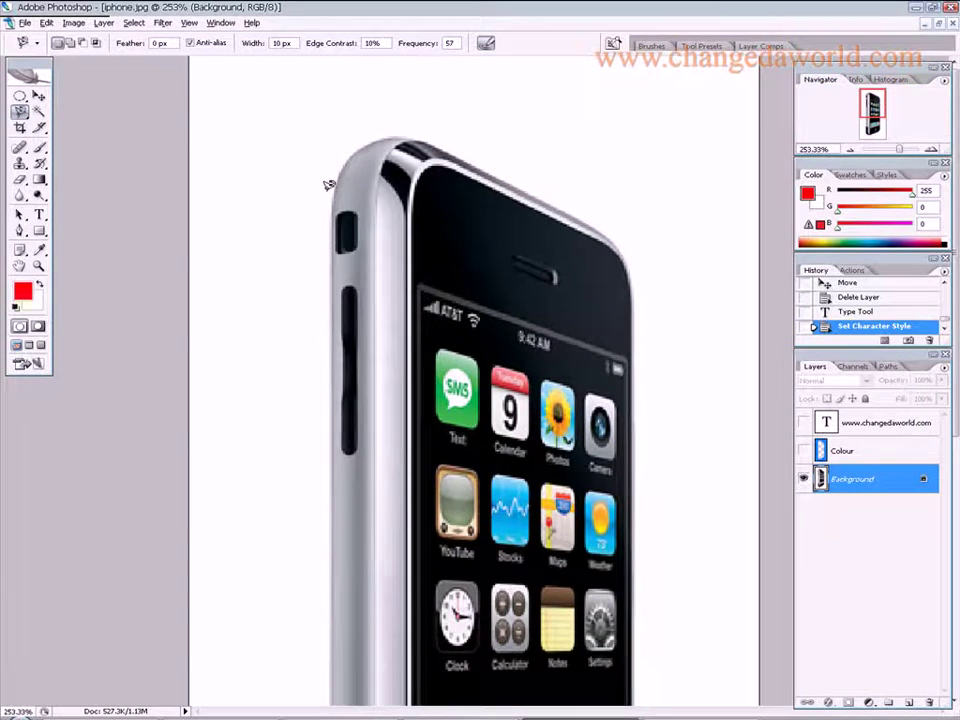
key("f")
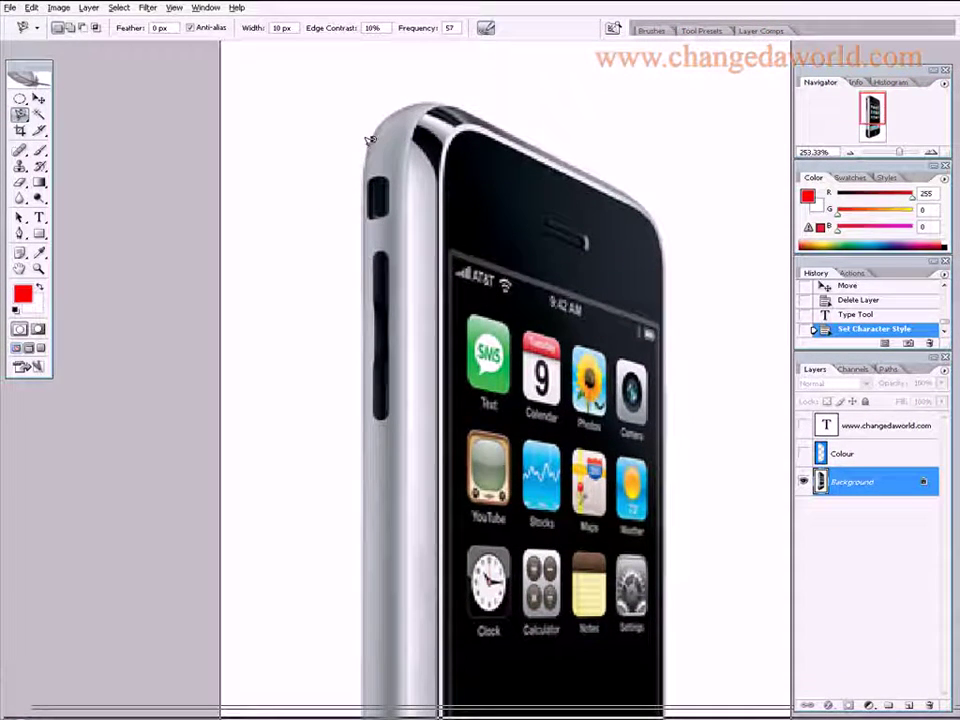
left_click(366, 146)
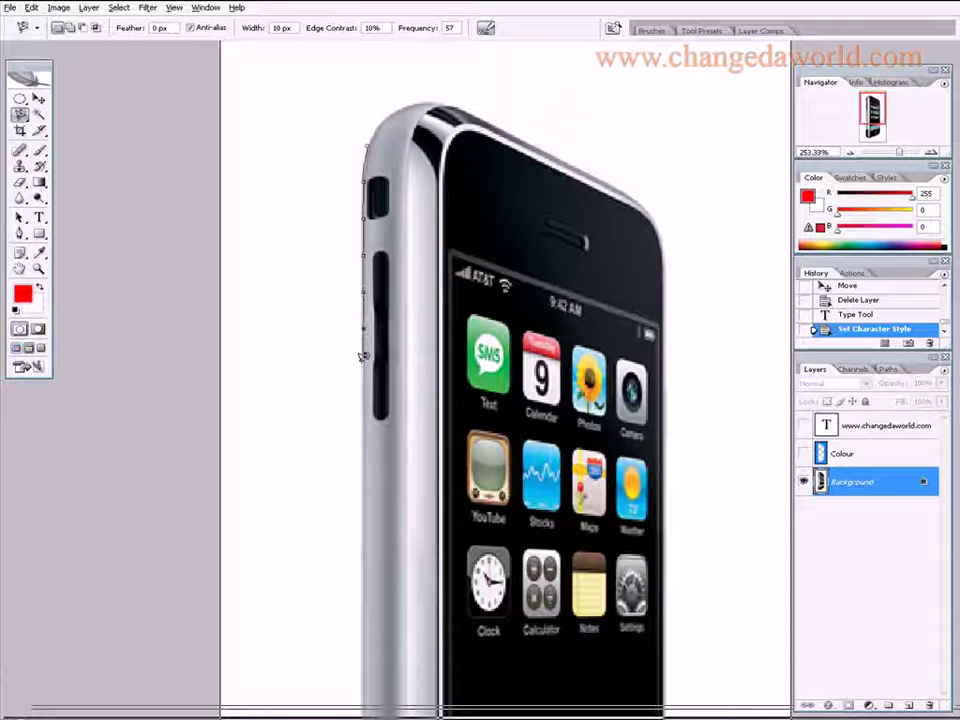
left_click_drag(363, 357, 365, 136)
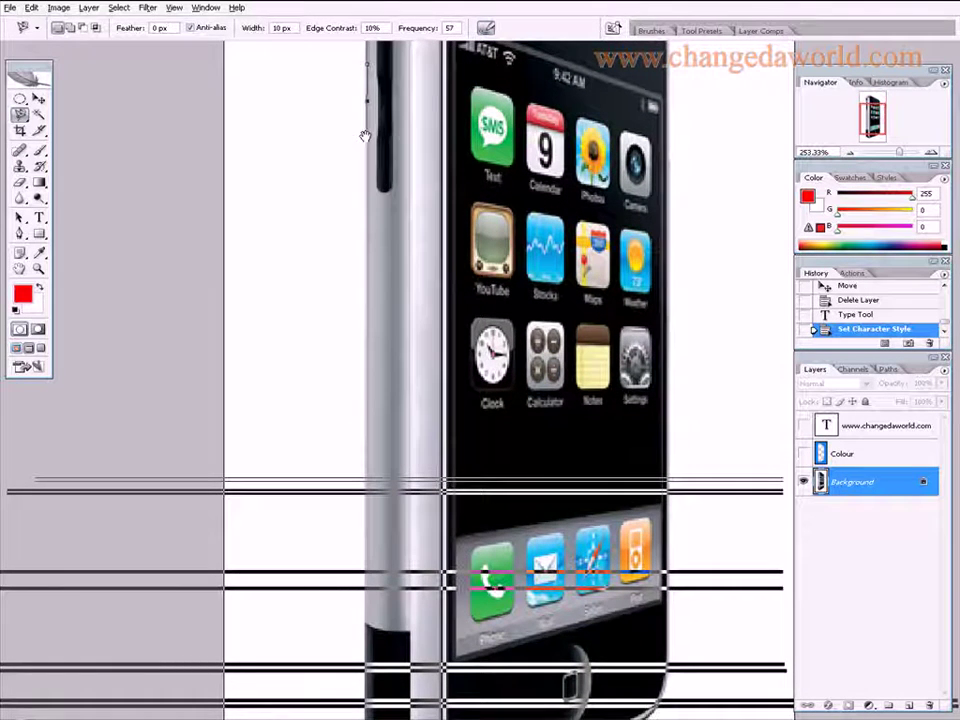
mouse_move(365, 136)
left_mouse_down()
mouse_move(370, 401)
mouse_move(390, 391)
mouse_move(385, 300)
mouse_move(381, 290)
mouse_move(361, 322)
mouse_move(366, 251)
mouse_move(354, 221)
mouse_move(358, 323)
left_mouse_up()
key("space")
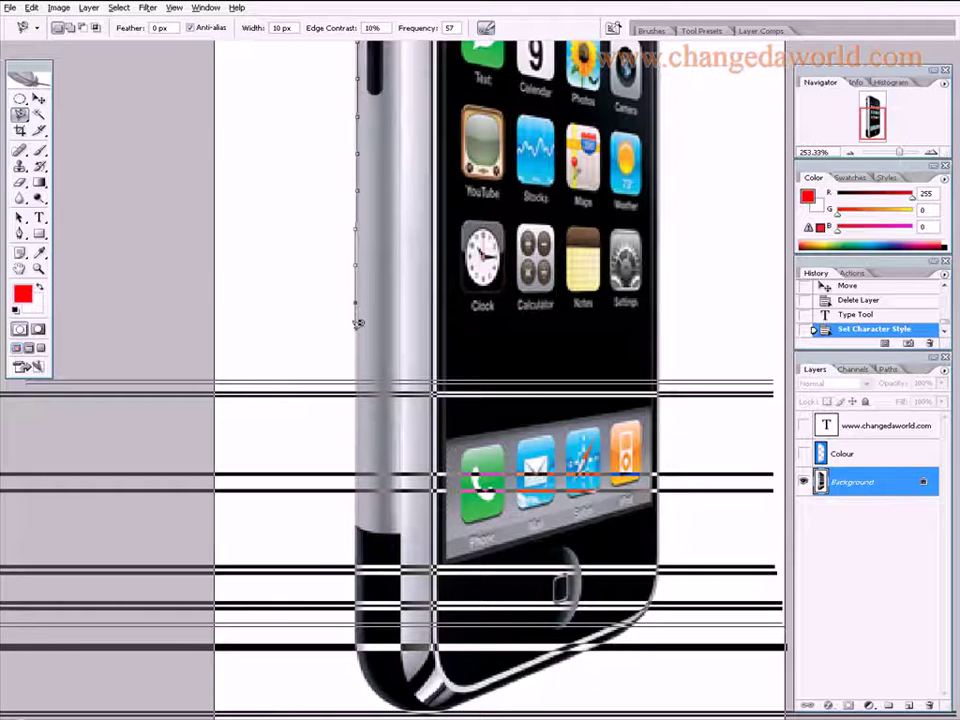
key("Delete")
key("Delete")
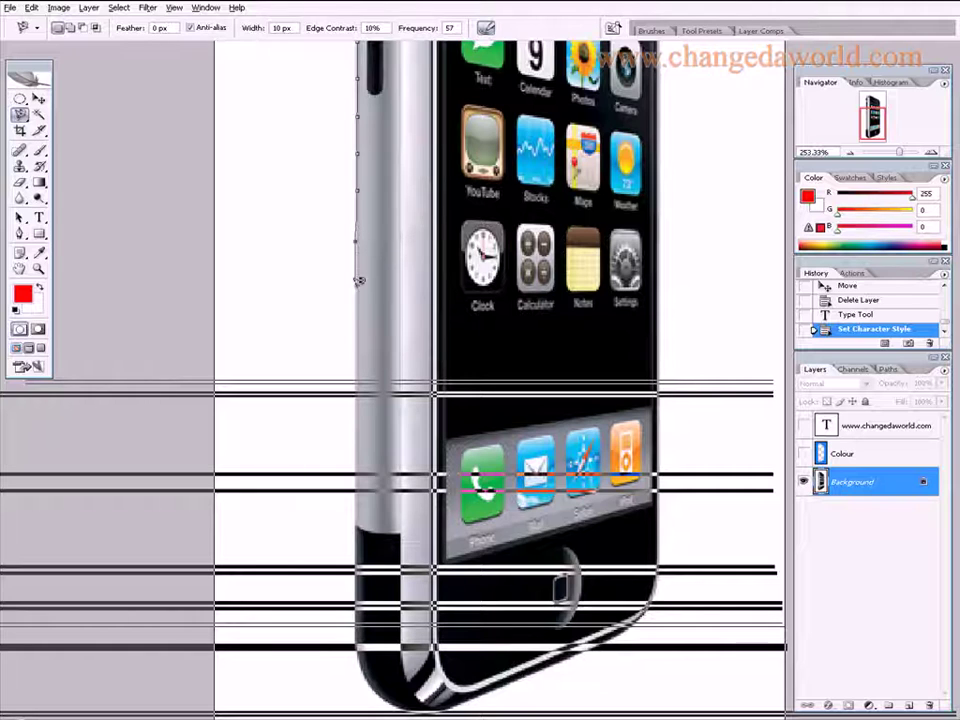
Step: Continue the Magnetic Lasso outline around the phone's bottom, right edge and top, and close it at the starting point
mouse_move(362, 235)
left_mouse_down()
mouse_move(371, 326)
mouse_move(362, 366)
mouse_move(362, 325)
mouse_move(359, 346)
mouse_move(357, 431)
mouse_move(368, 480)
mouse_move(399, 278)
mouse_move(387, 308)
mouse_move(387, 411)
mouse_move(416, 418)
mouse_move(376, 271)
mouse_move(346, 279)
mouse_move(356, 328)
mouse_move(421, 350)
mouse_move(636, 253)
left_mouse_up()
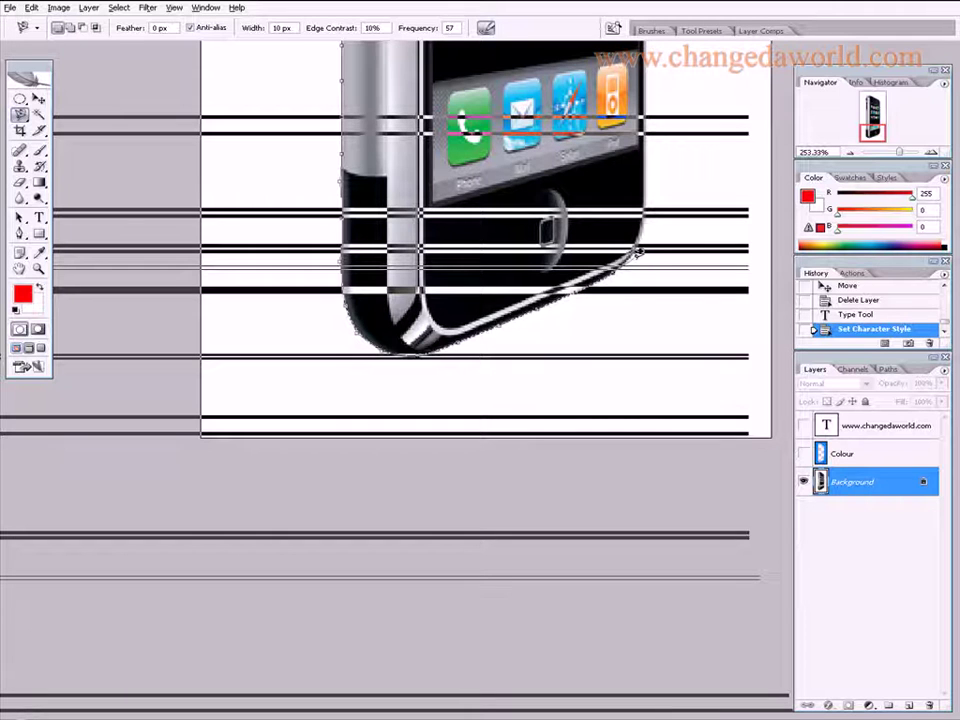
mouse_move(636, 253)
left_mouse_down()
mouse_move(553, 343)
mouse_move(425, 435)
left_mouse_up()
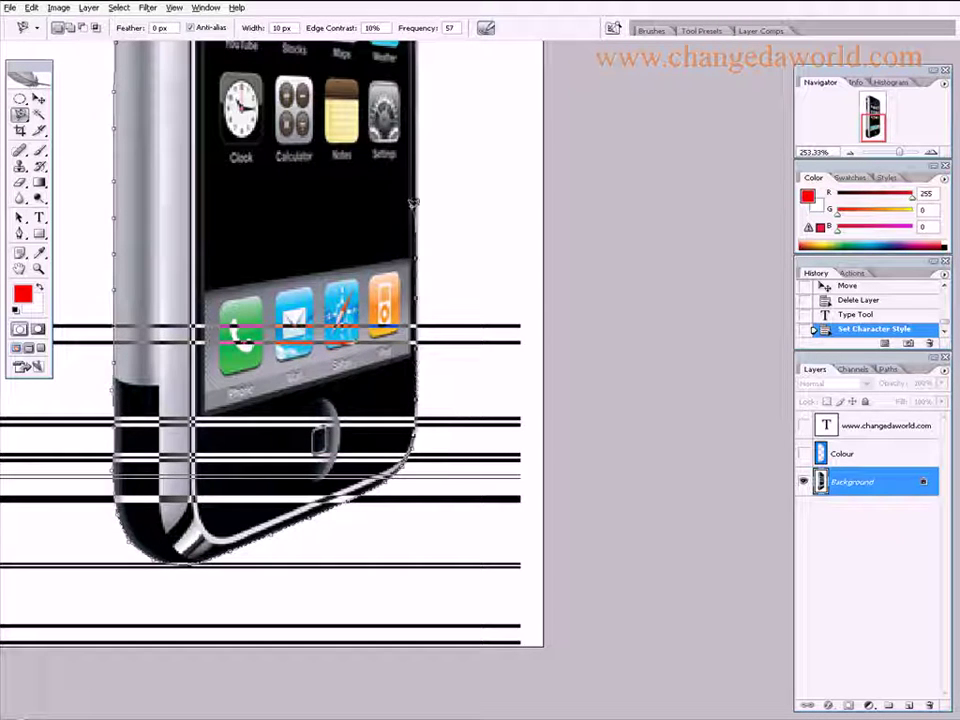
left_click_drag(420, 121, 393, 587)
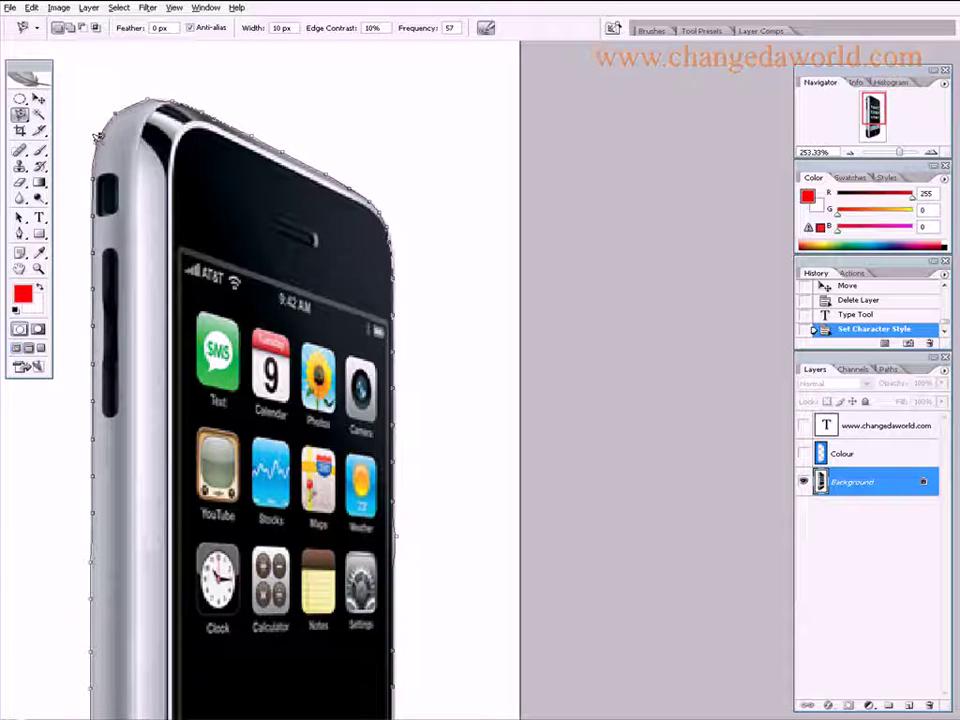
left_click(98, 134)
key("ctrl+0")
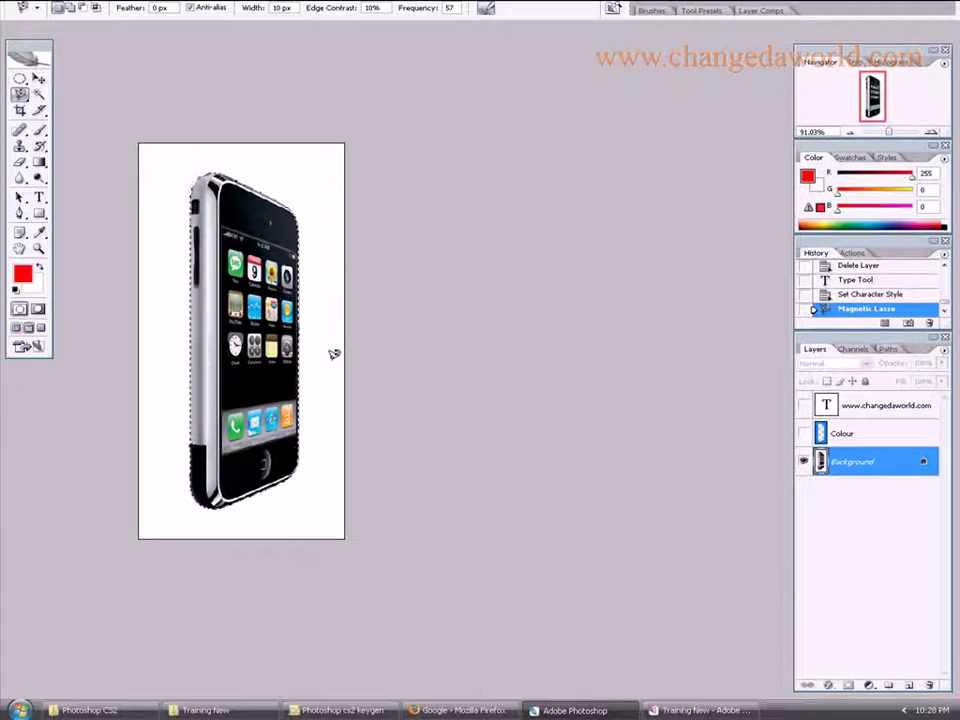
Step: Add a new layer directly above the Background and invert the phone selection
left_click(909, 685)
right_click(226, 288)
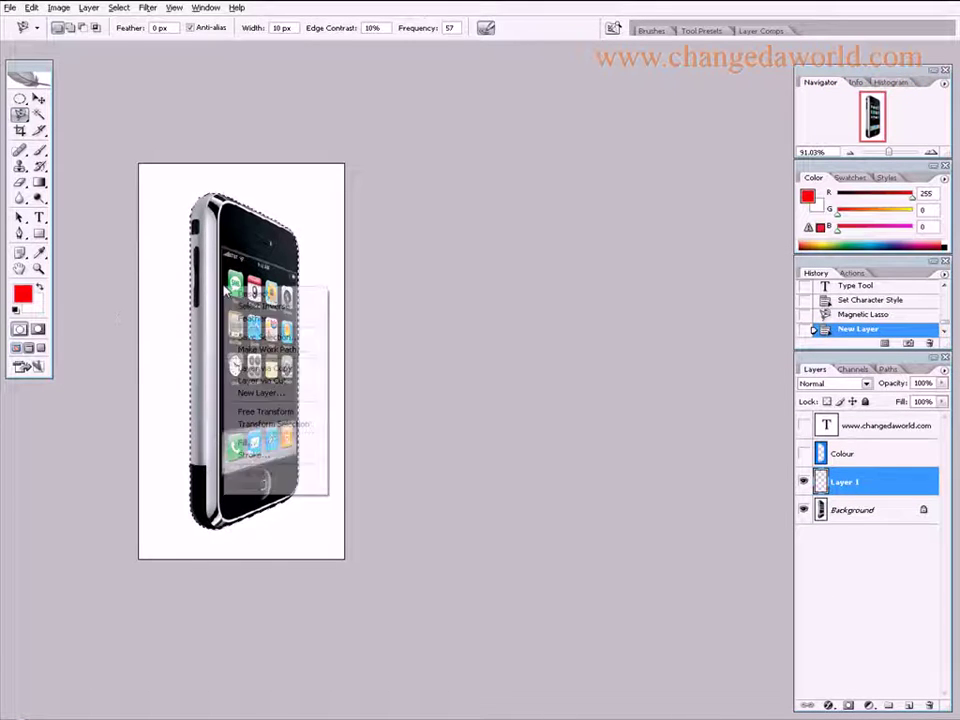
left_click(252, 306)
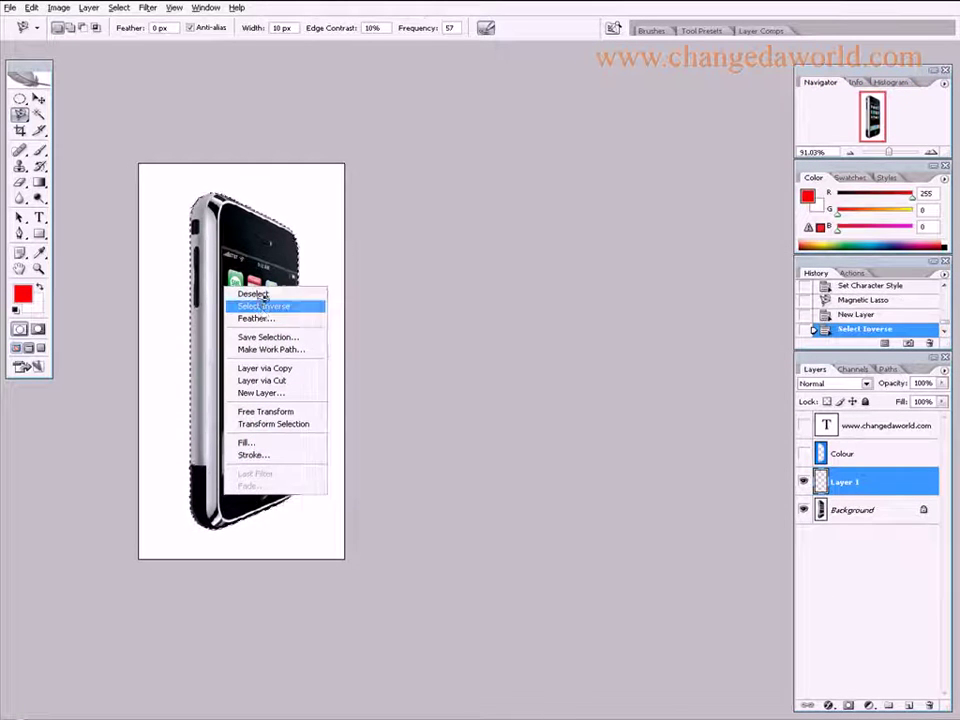
Step: Fill the area around the phone with red on Layer 1 and deselect it
key("alt+BackSpace")
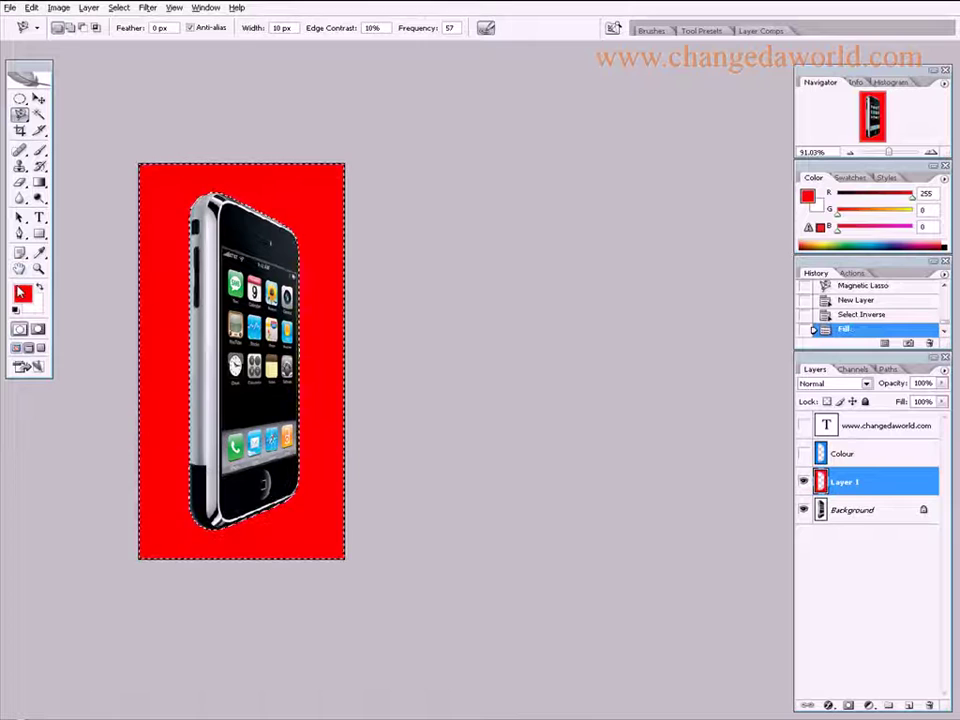
right_click(277, 179)
left_click(300, 181)
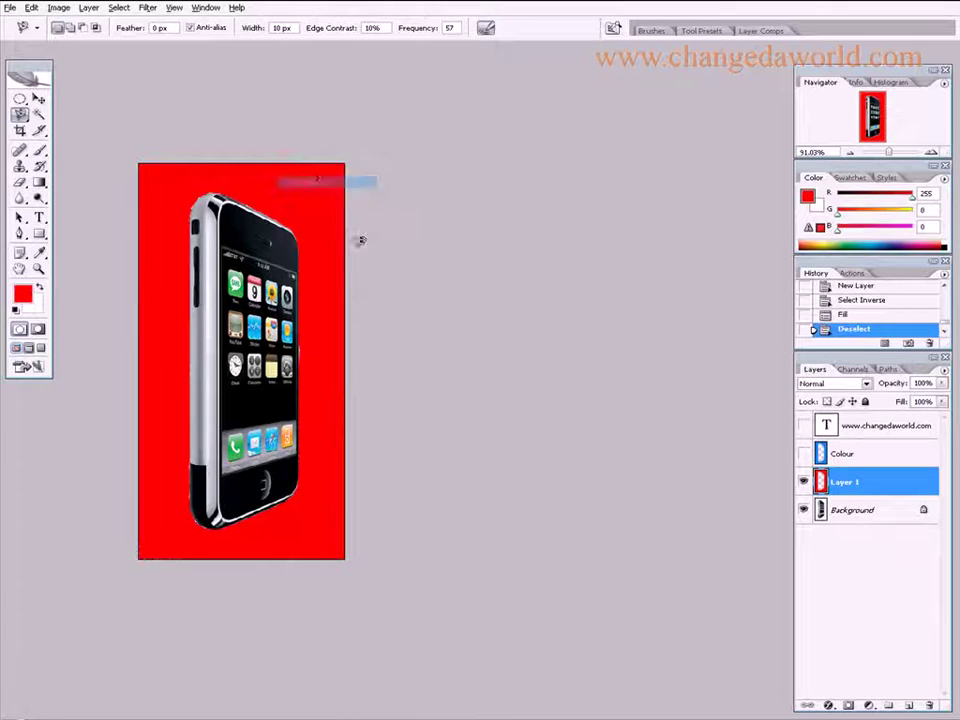
Step: Compare the red and blue fills' edges around the upper part of the phone by toggling the Colour layer's visibility
left_click(38, 268)
left_click_drag(167, 178, 417, 445)
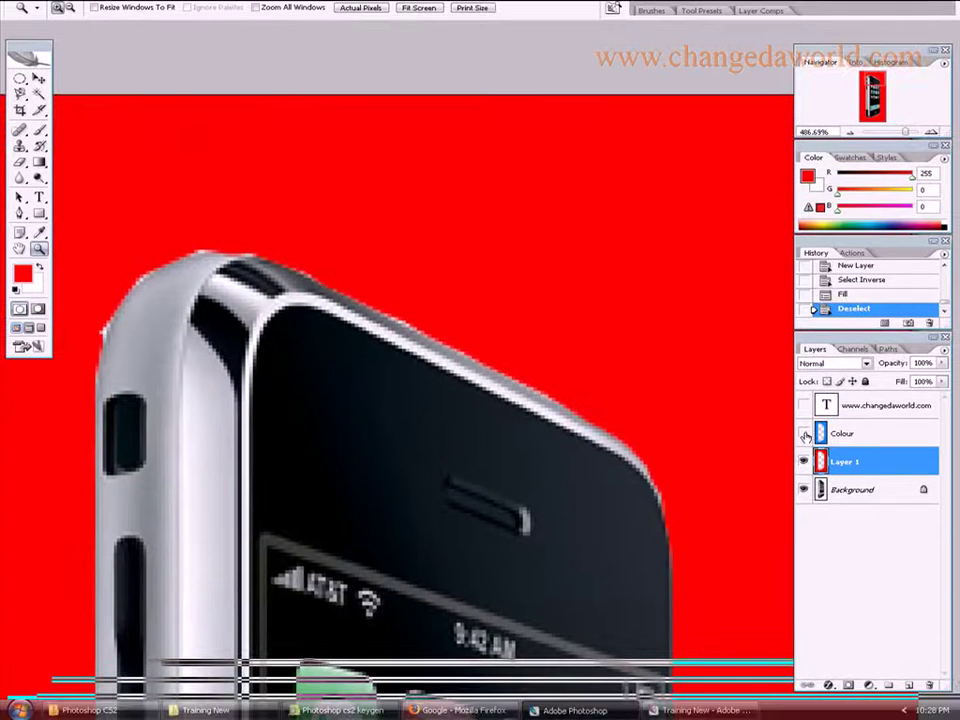
left_click(804, 433)
left_click(804, 433)
left_click(804, 433)
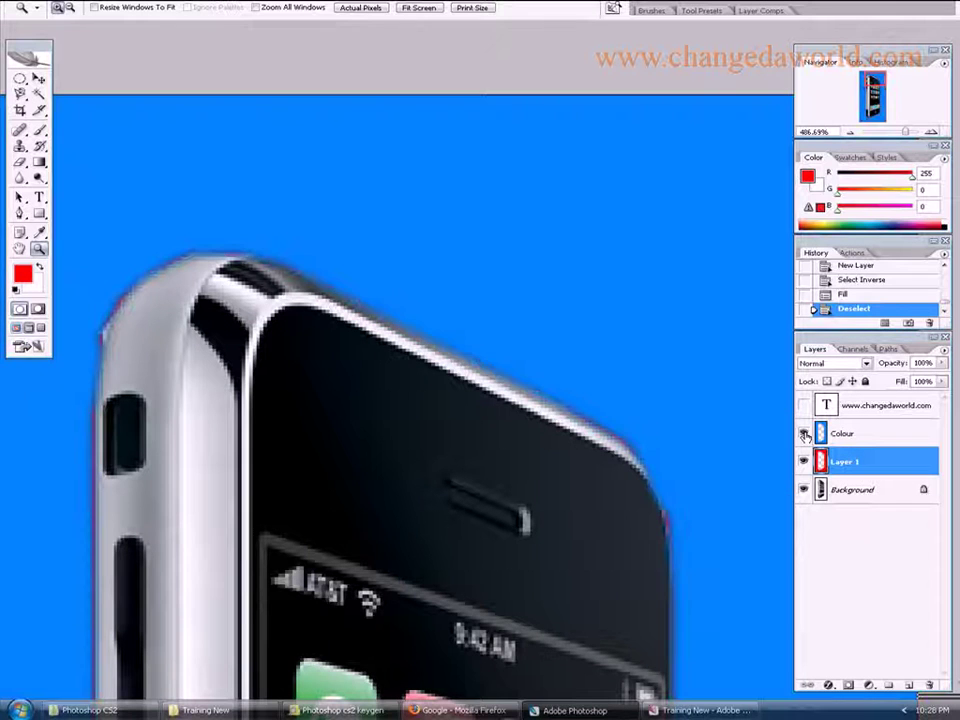
left_click(804, 433)
left_click(804, 433)
left_click(804, 434)
left_click(804, 434)
left_click(804, 434)
left_click(804, 433)
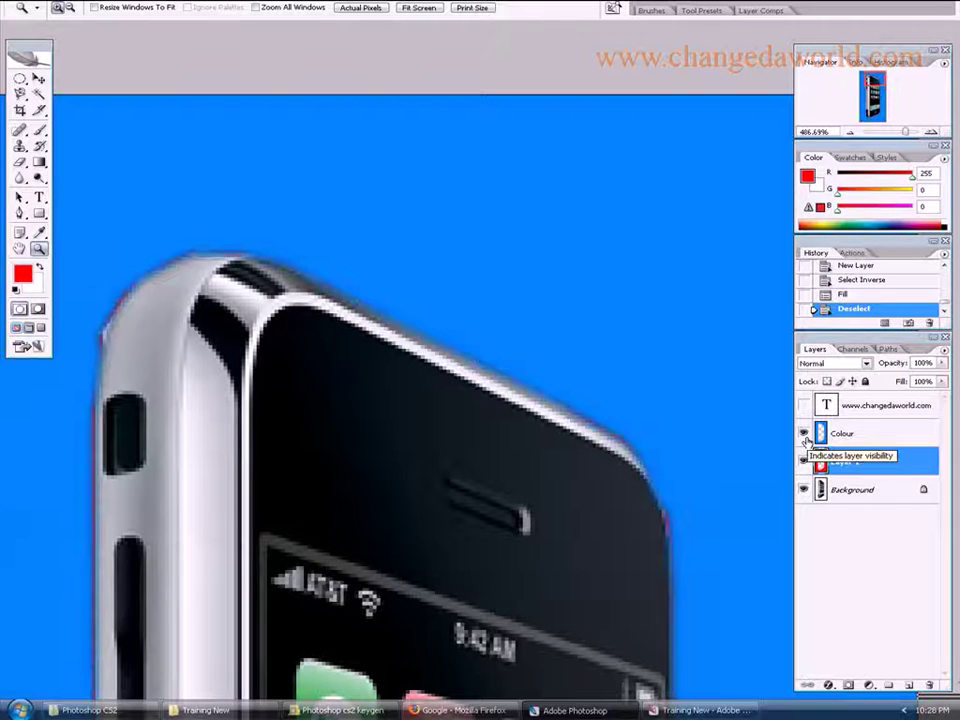
left_click(804, 433)
Step: Show the web address text layer and the Colour layer again with the whole phone in view
left_click(286, 416, "alt")
key("alt+space")
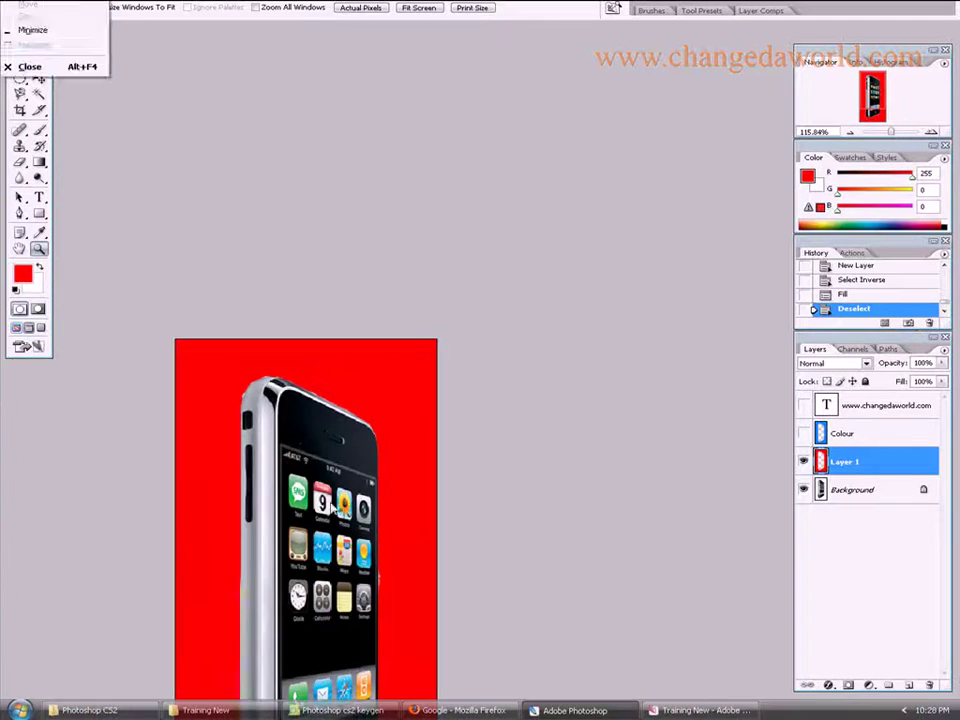
key("ctrl+0")
left_click(804, 405)
left_click(804, 433)
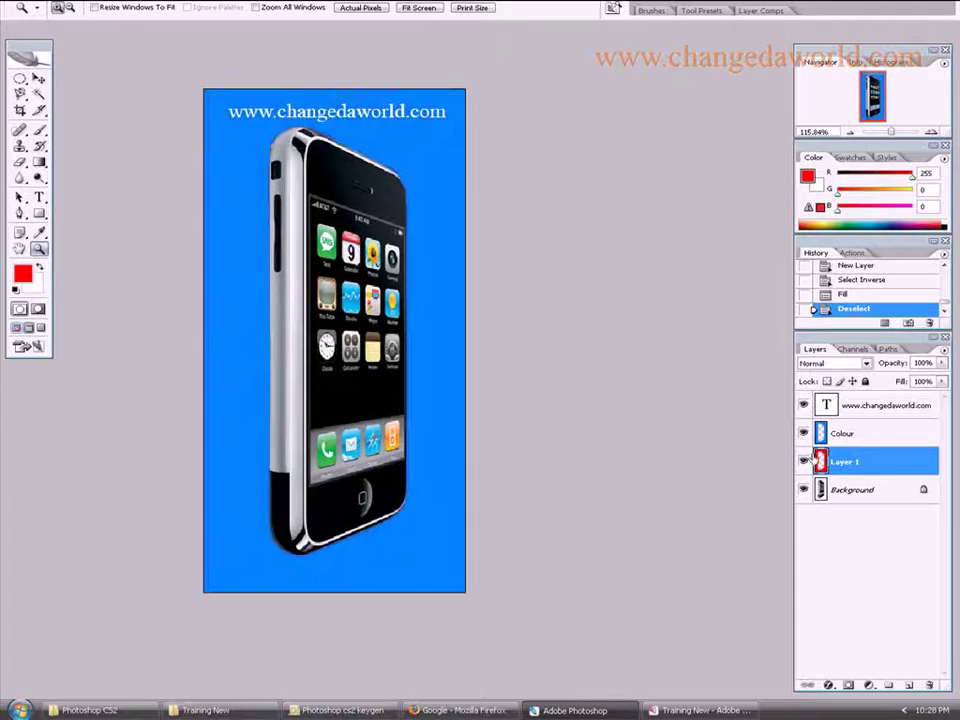
left_click_drag(407, 375, 509, 422)
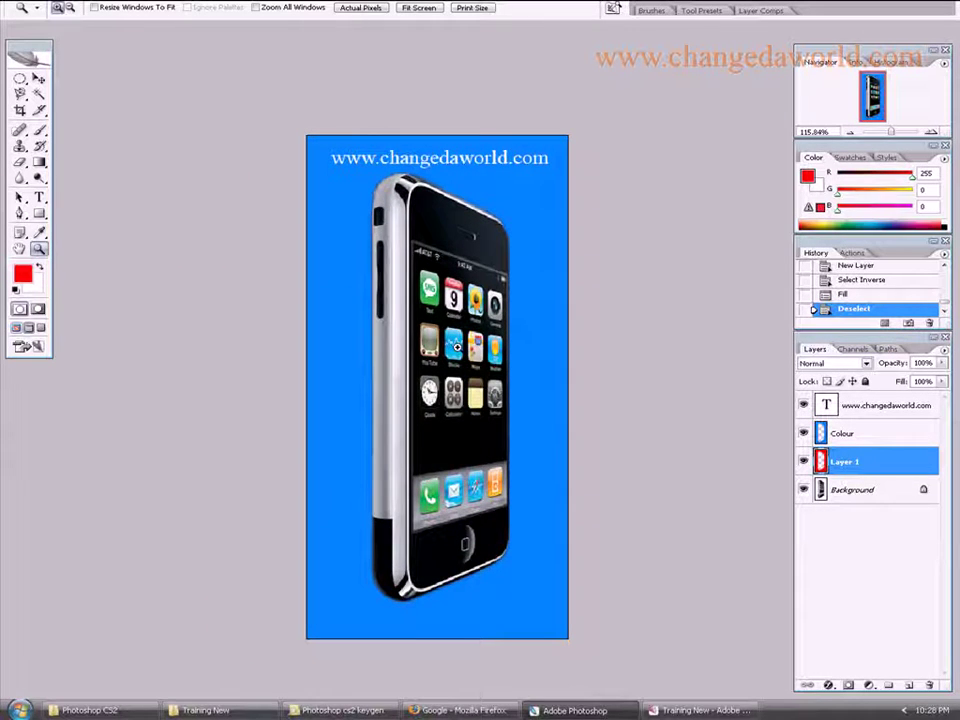
Step: Save the image as iphone in Photoshop format in the Training New folder, keeping its layers
key("ctrl+shift+s")
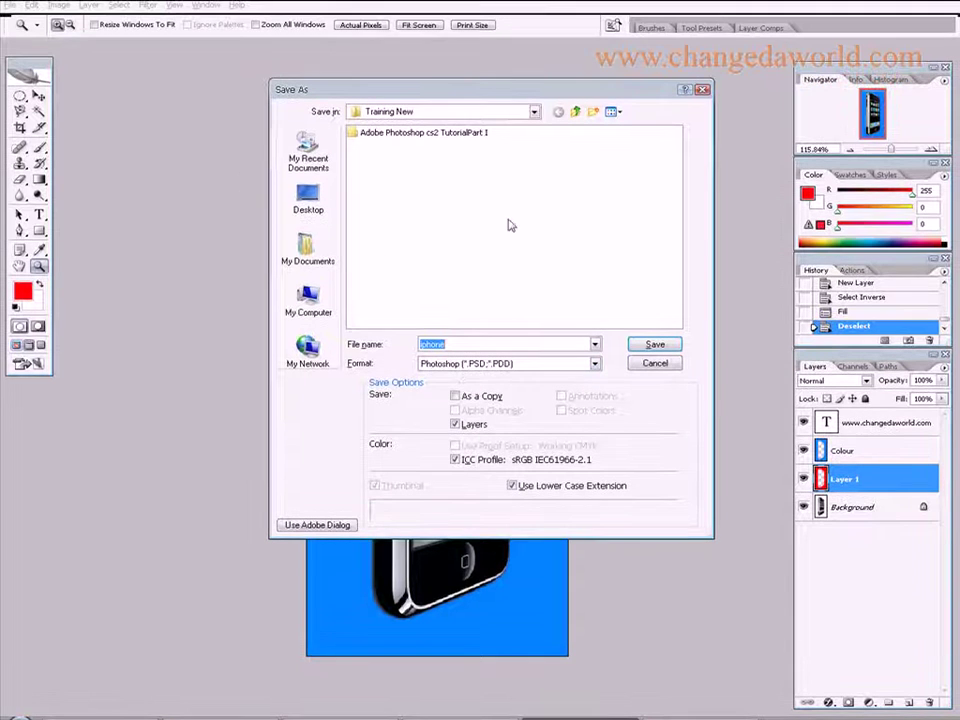
left_click(665, 347)
left_click(630, 234)
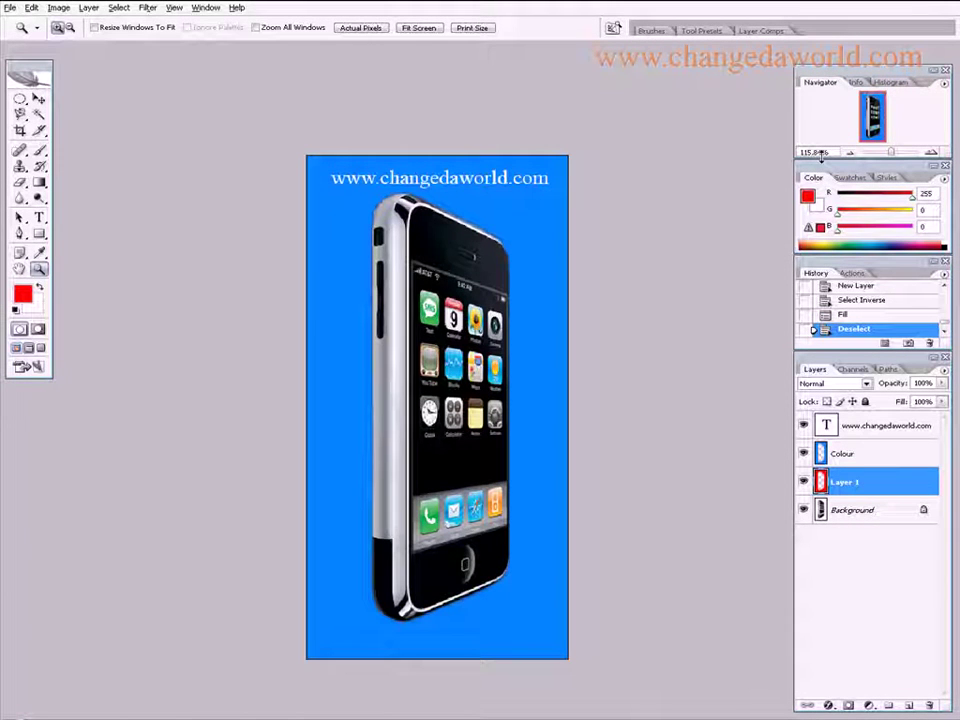
Step: Return to the standard screen mode, close the orange web address document and maximize iphone.psd
key("f")
key("f")
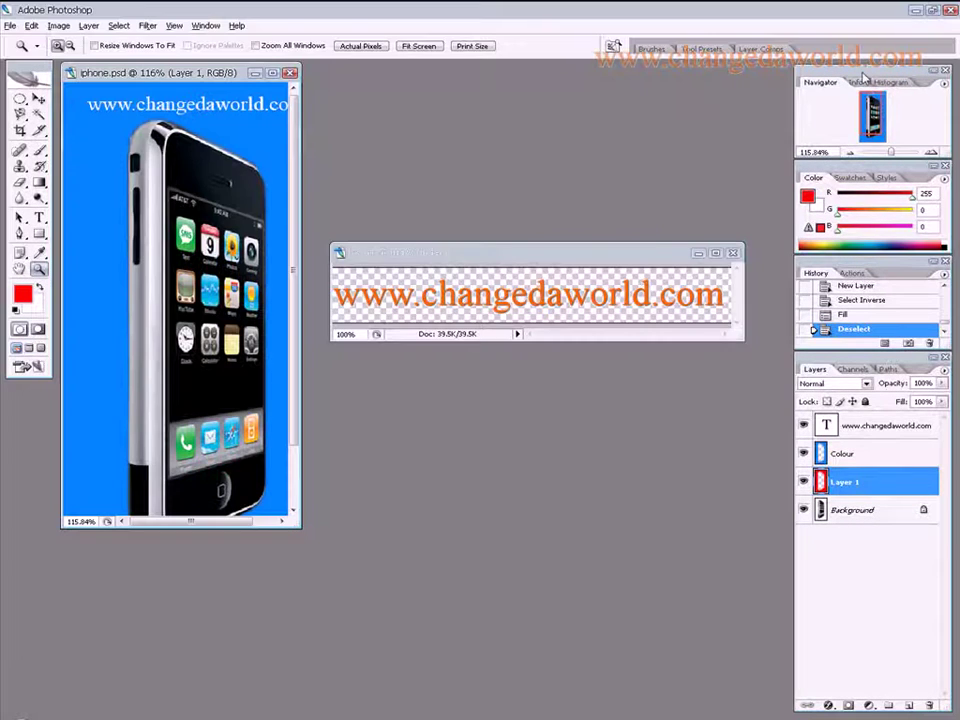
left_click(732, 253)
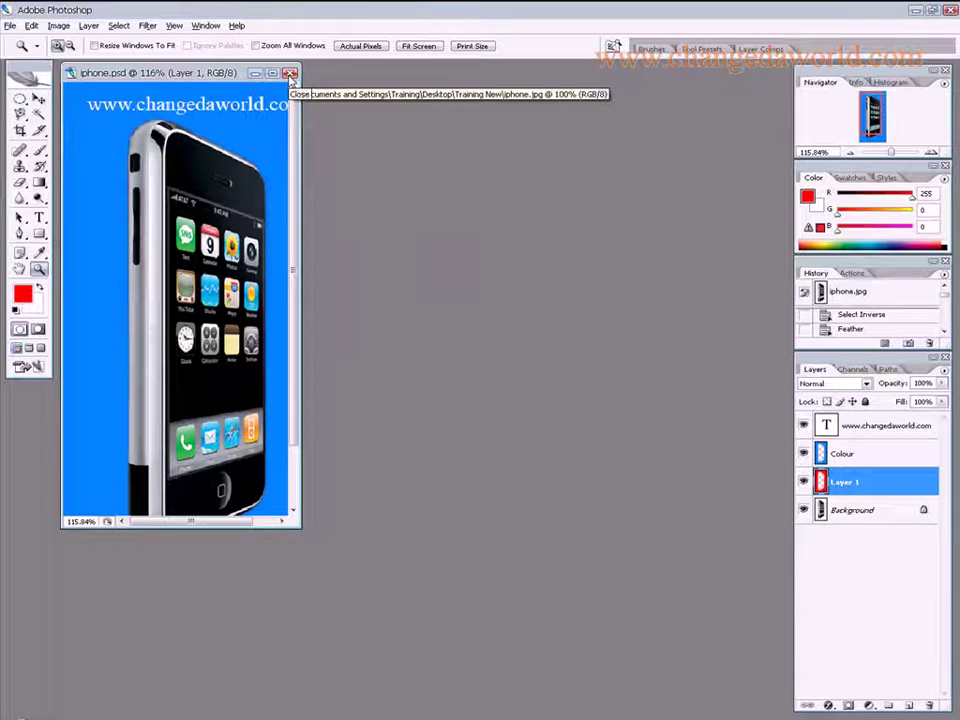
double_click(208, 73)
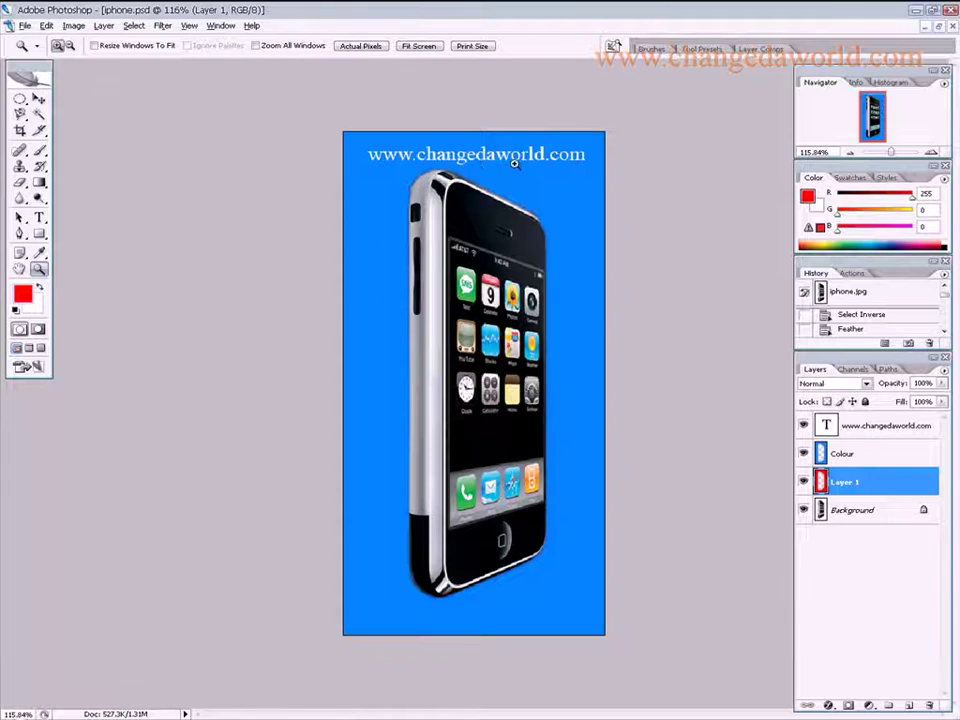
Step: Load the Colour layer's filled area as a selection and deselect it
left_click(830, 453)
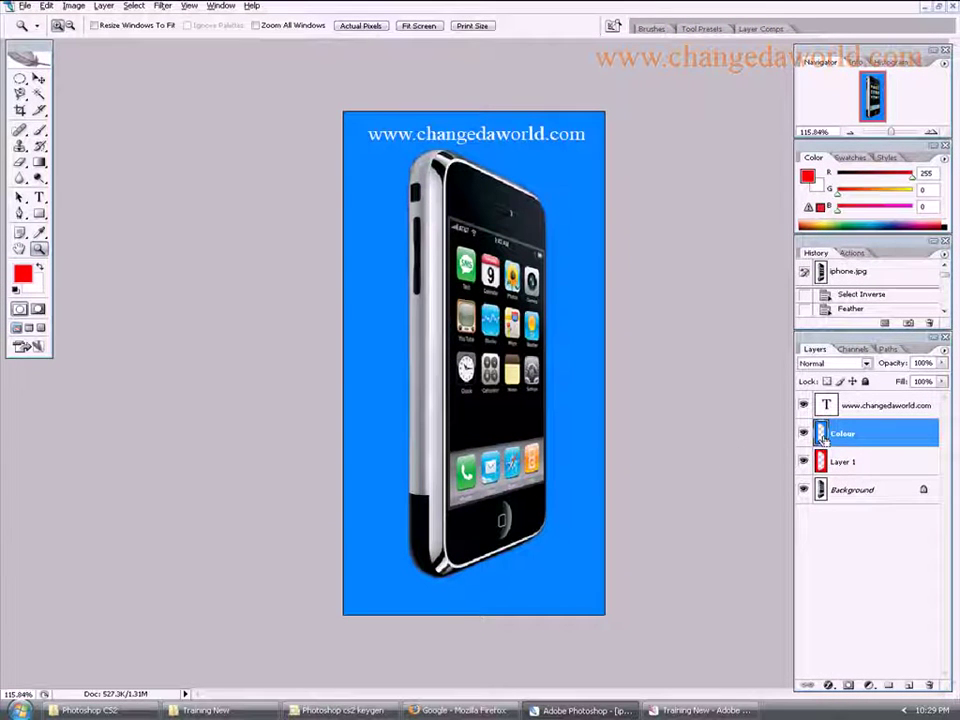
left_click(821, 434, "ctrl")
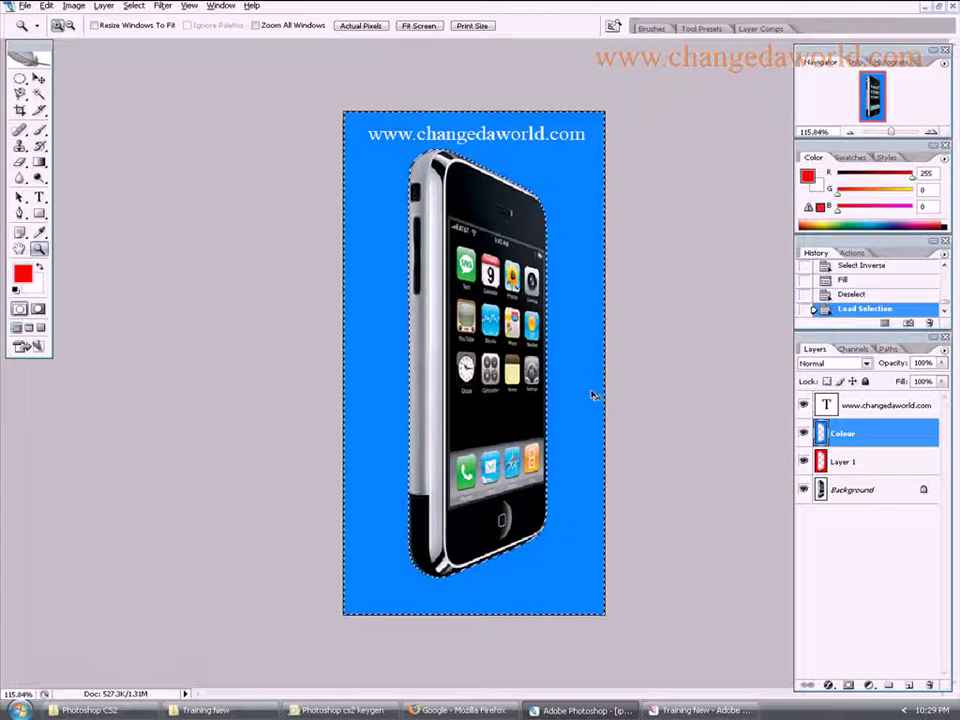
key("ctrl+d")
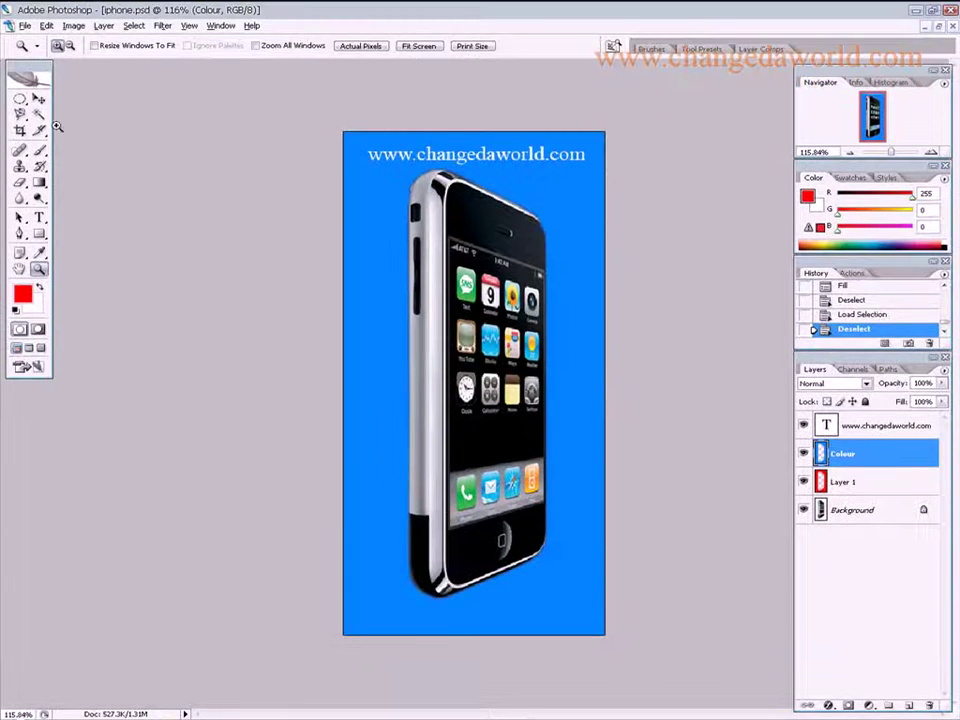
Step: Select the Colour layer's blue area with the Magic Wand at tolerance 32 and deselect it
left_click(38, 114)
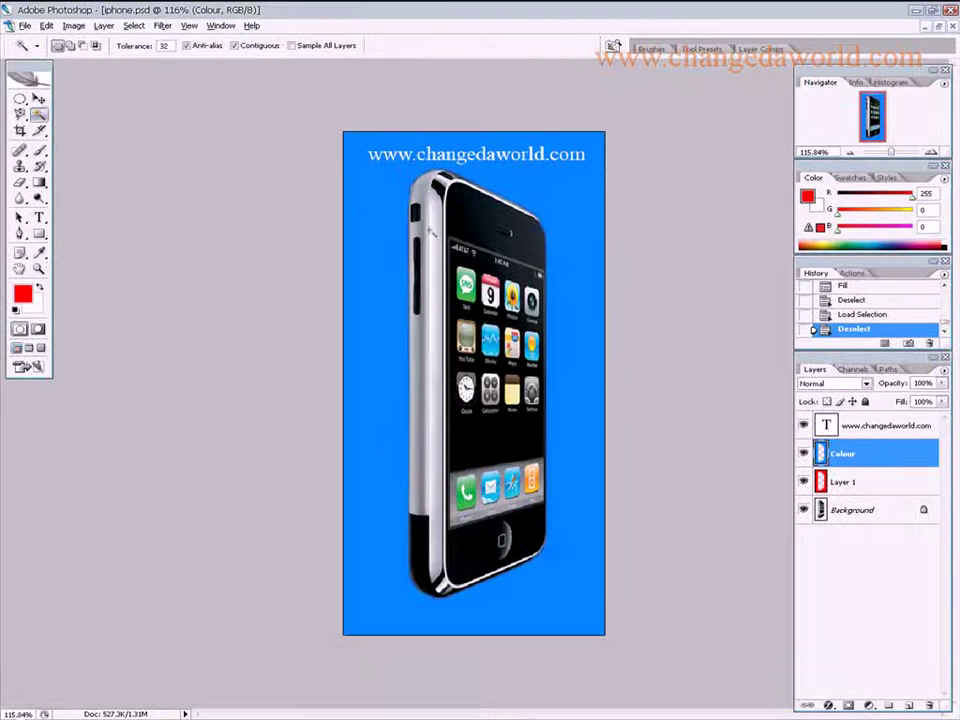
double_click(165, 45)
left_click(400, 248)
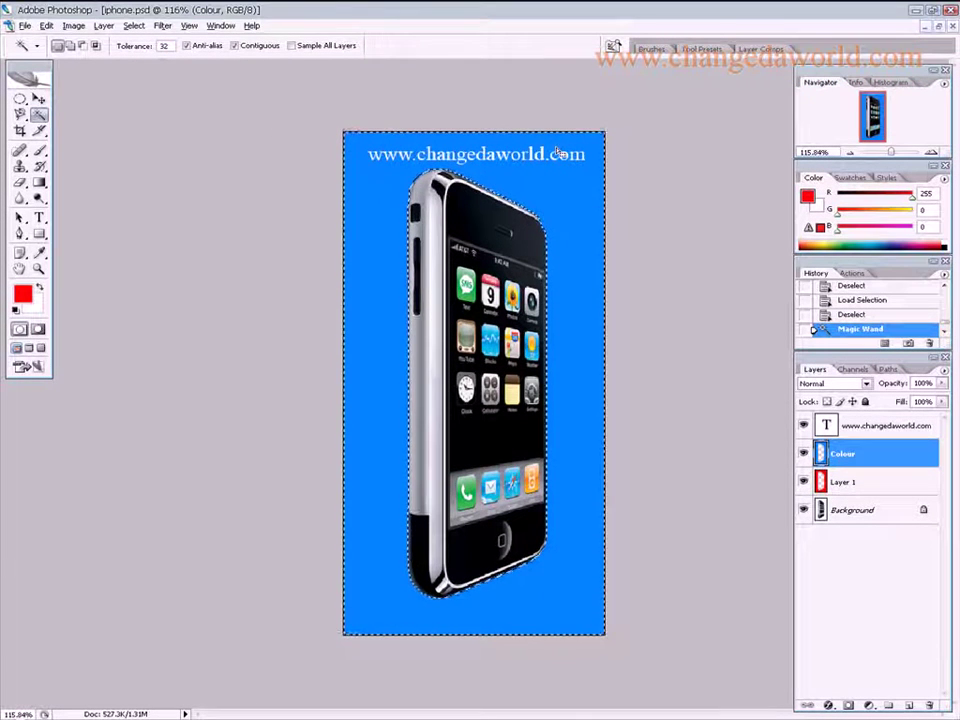
right_click(541, 193)
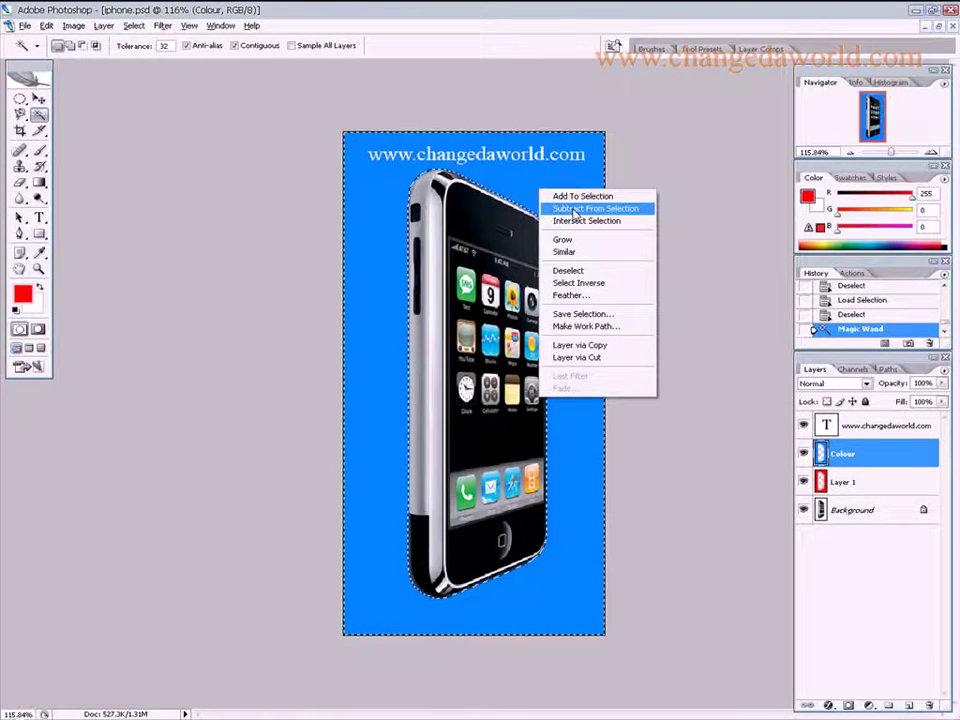
left_click(568, 271)
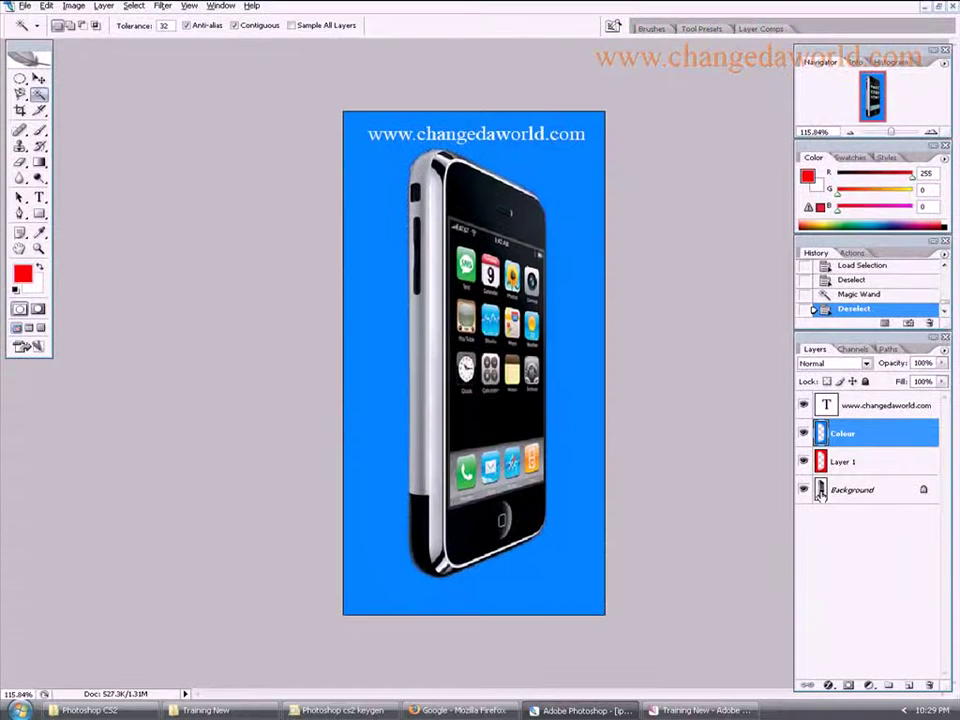
Step: On the Background layer, build a Magic Wand selection of the phone's silver side in add-to-selection mode, and deselect it
left_click(819, 490)
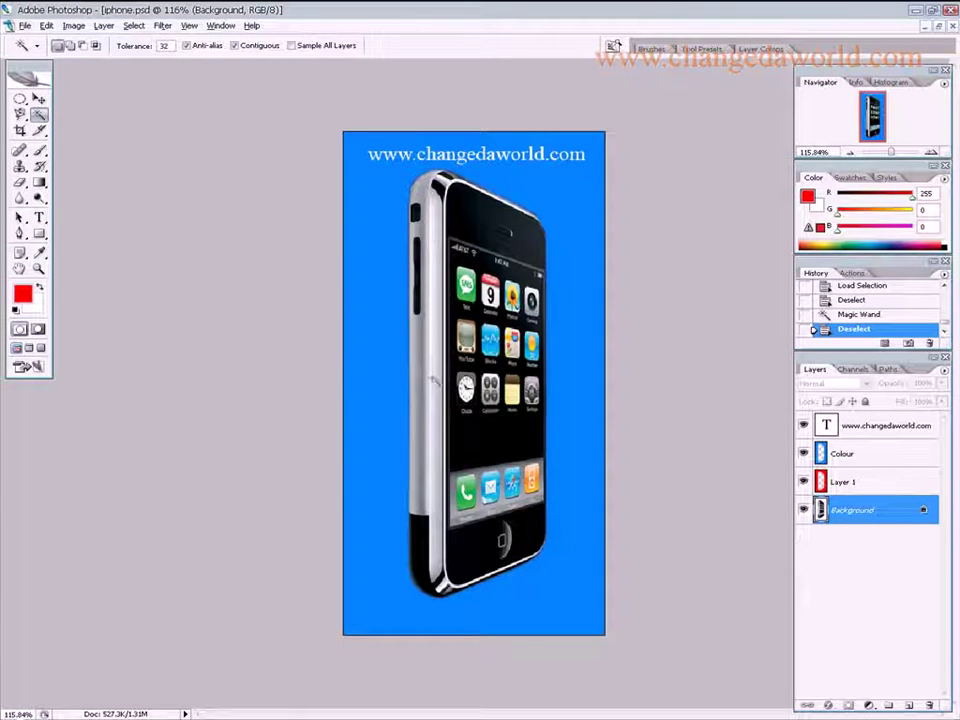
left_click(435, 424)
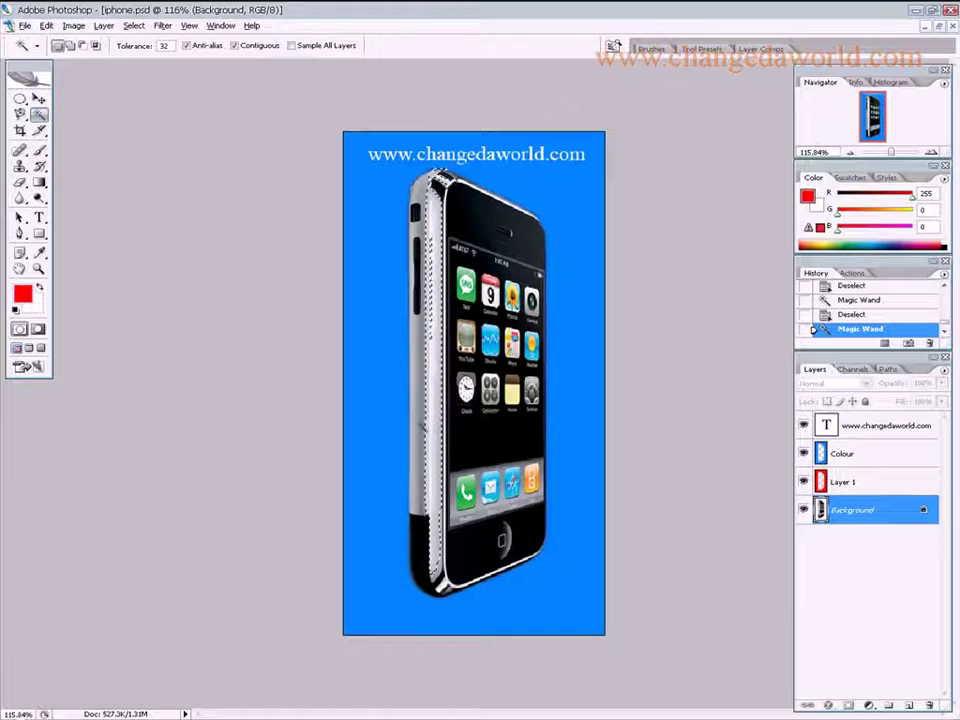
left_click(72, 46)
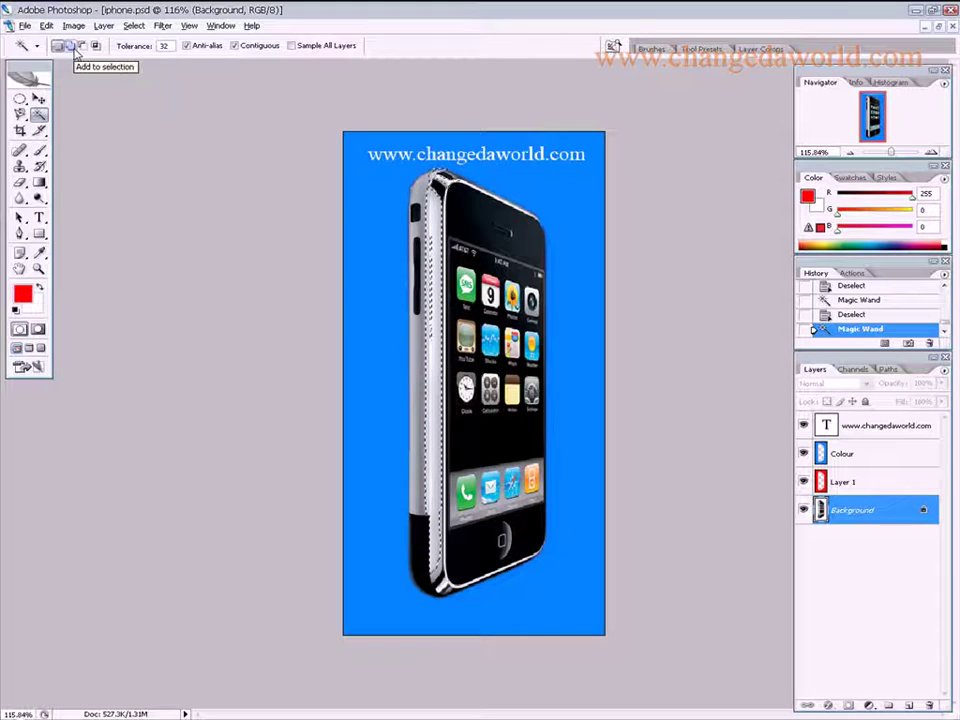
left_click(419, 402)
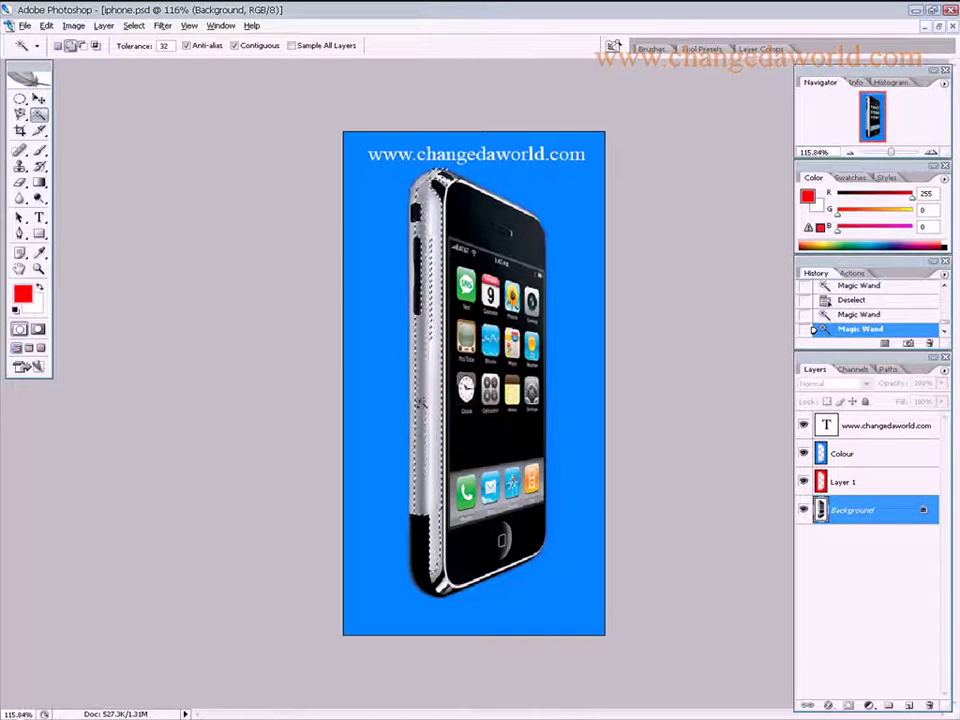
left_click(417, 280)
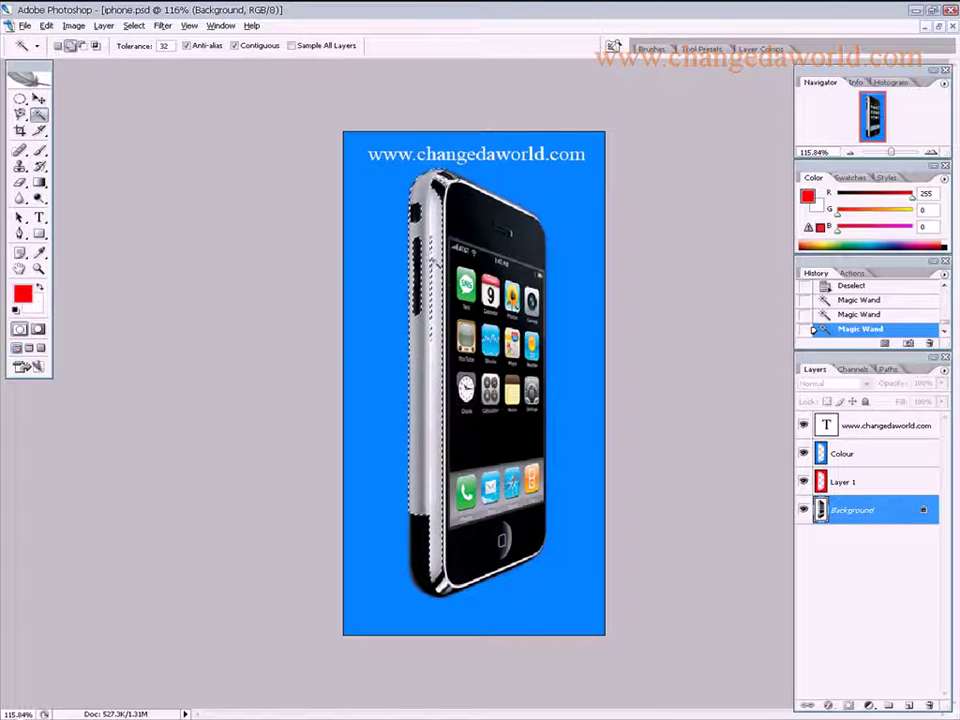
left_click(428, 178)
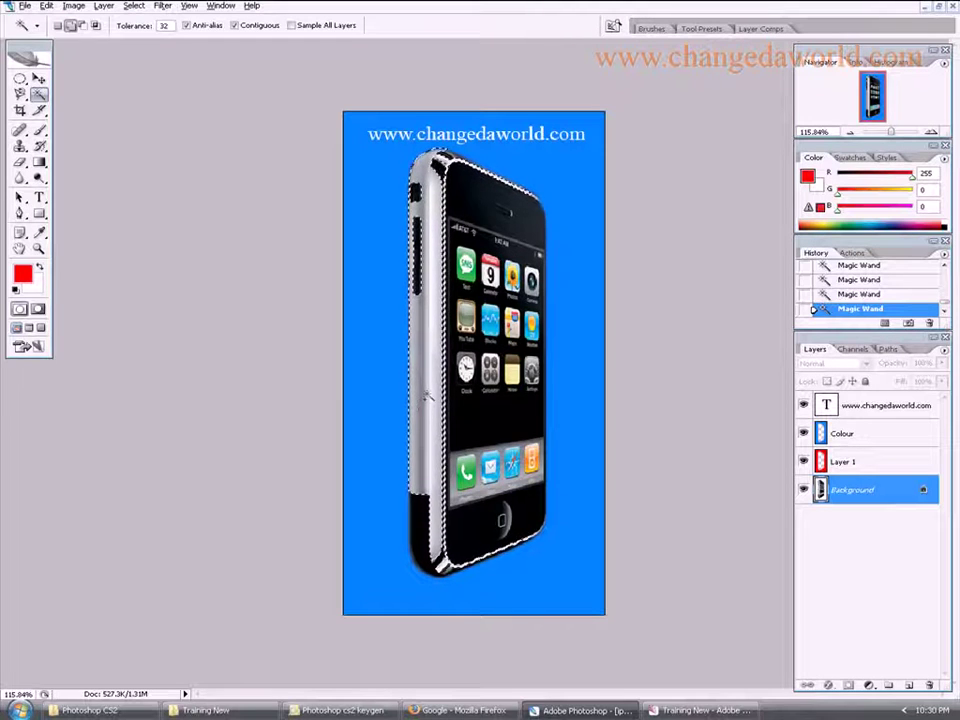
right_click(428, 396)
left_click(457, 476)
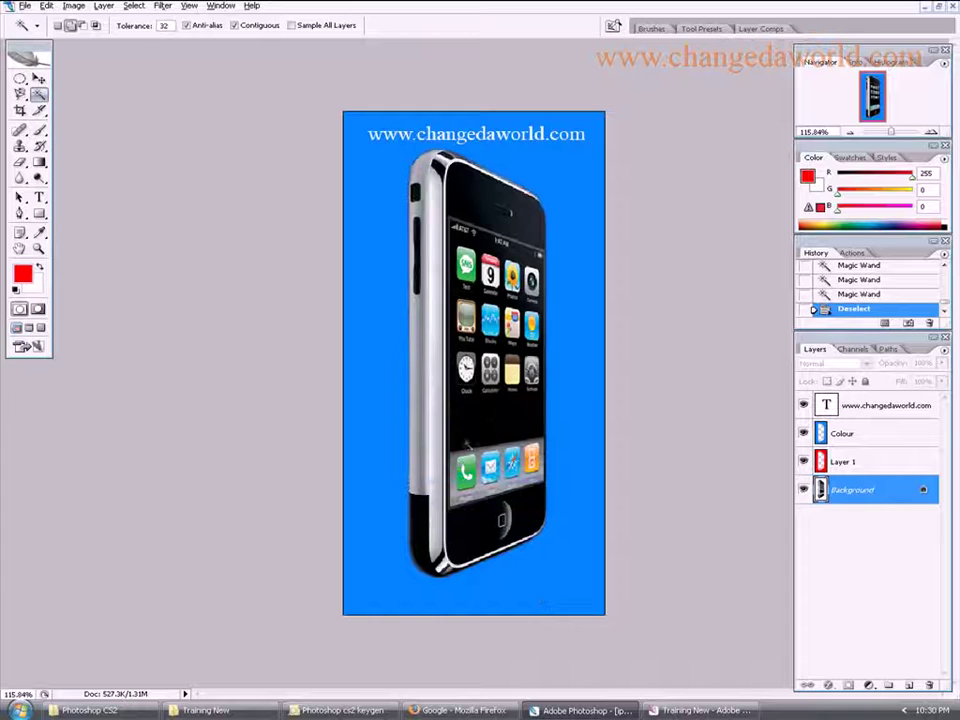
Step: Select the black casing at the phone's lower-left with the Magic Wand and feather the selection
left_click(423, 518)
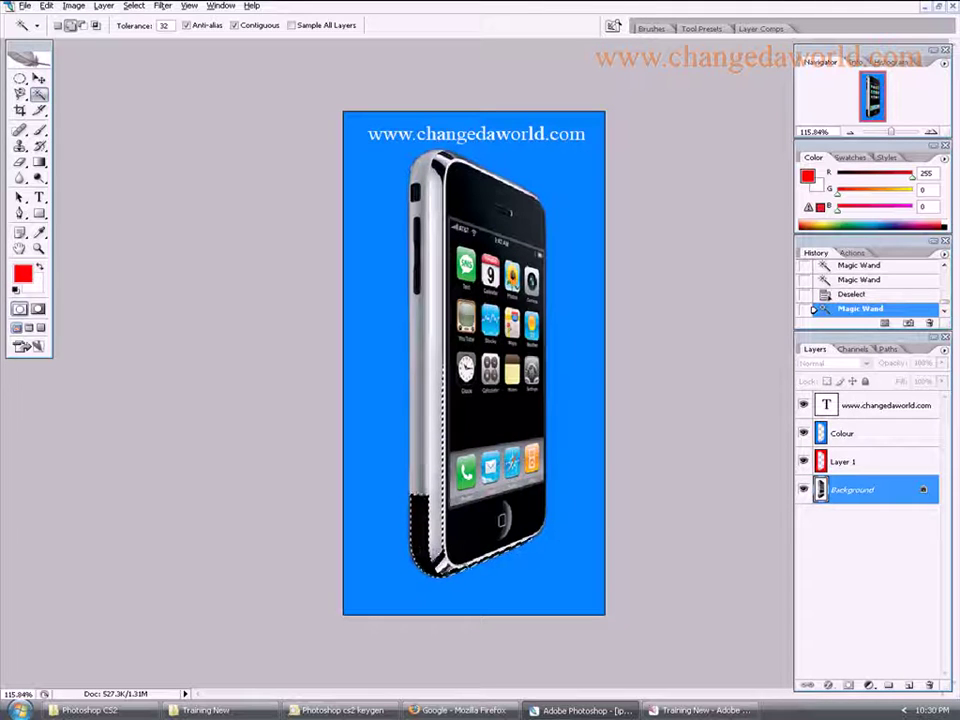
right_click(433, 353)
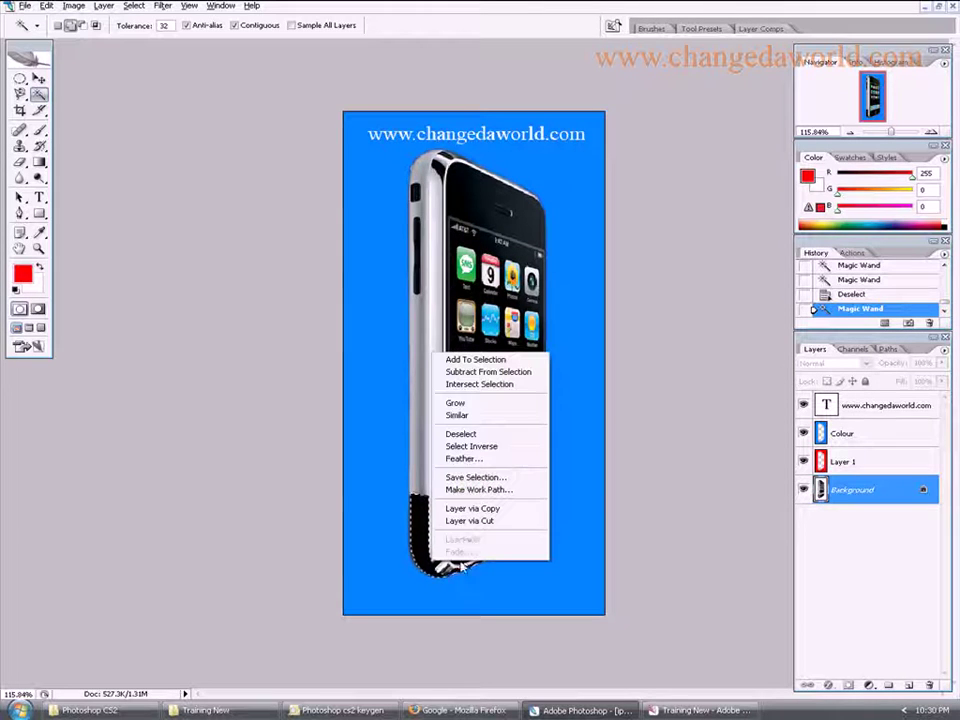
left_click(460, 458)
left_click(549, 224)
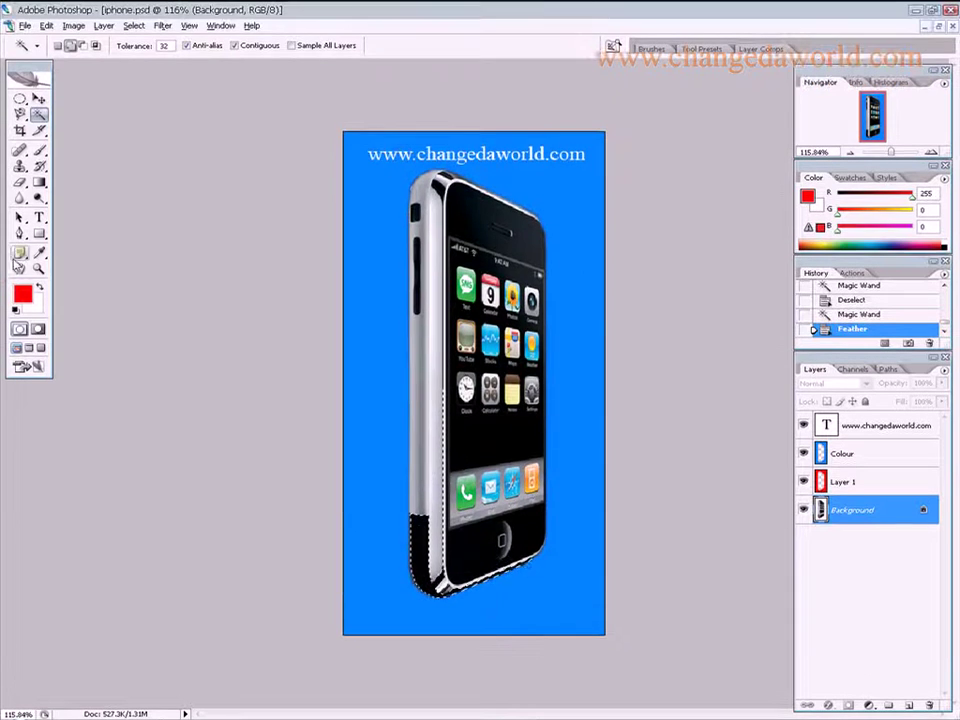
Step: Fill the feathered casing selection with red on the Background layer and deselect it
key("alt+BackSpace")
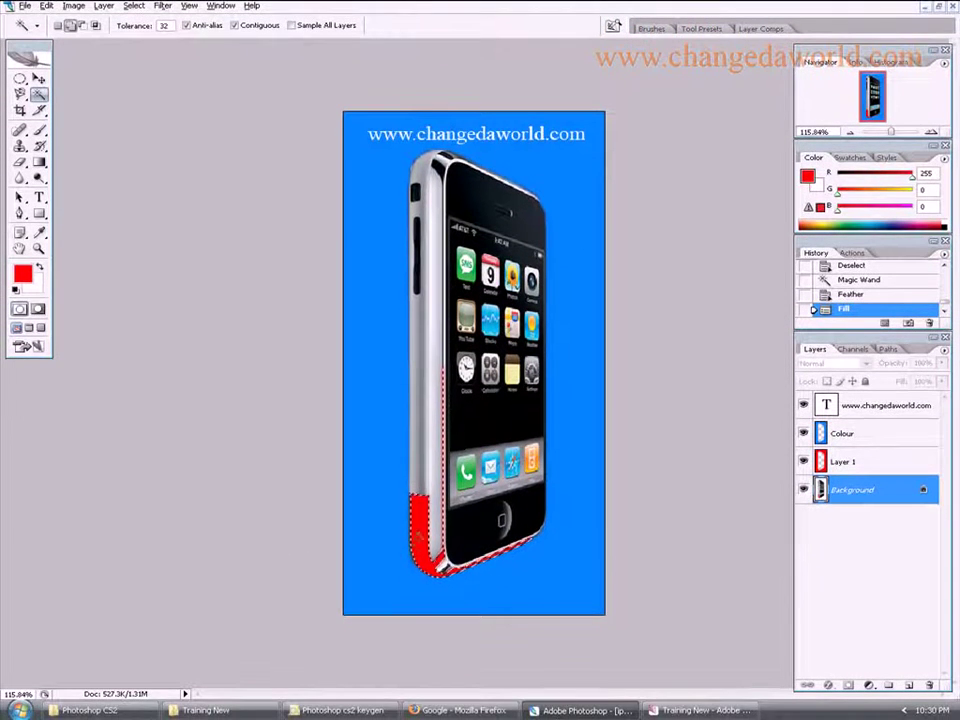
right_click(421, 322)
left_click(463, 403)
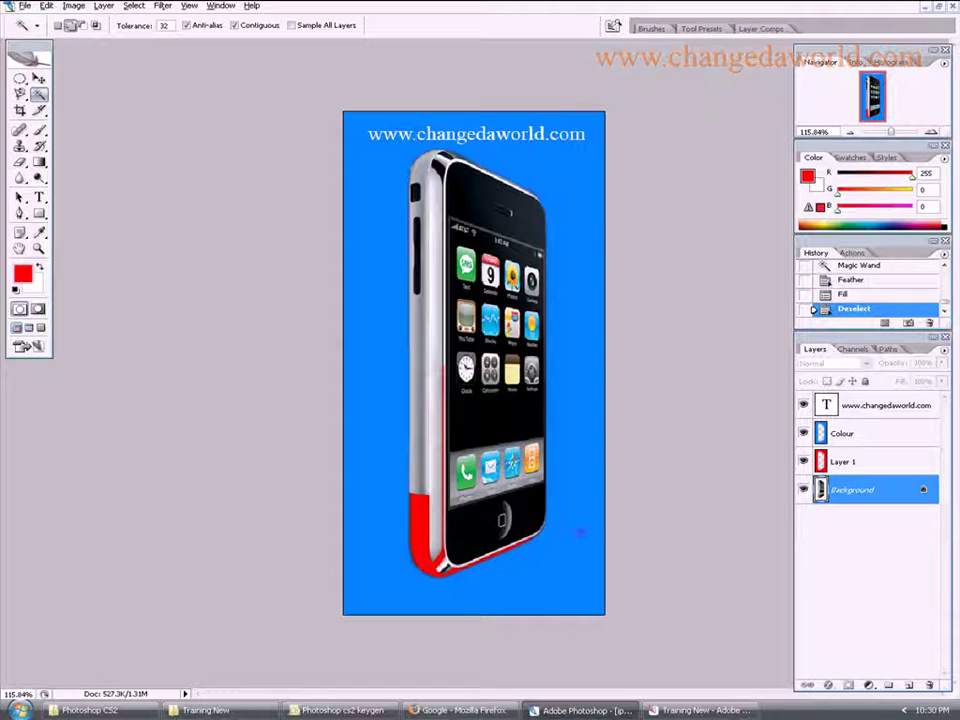
Step: Select the small dark strip at the phone's bottom corner with the Magic Wand
left_click(38, 248)
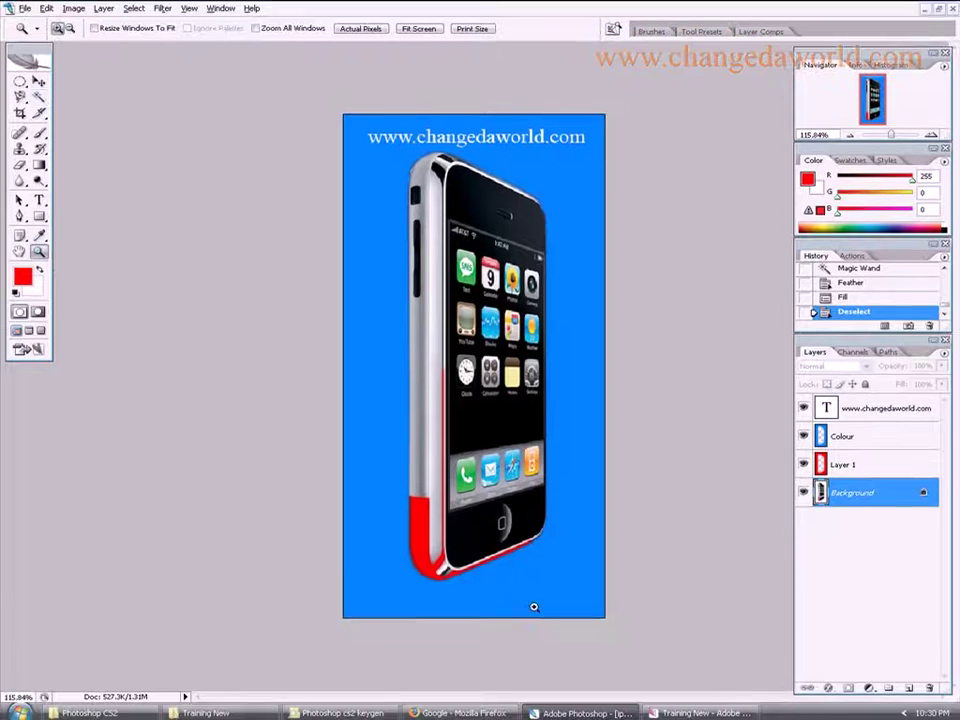
left_click_drag(420, 558, 522, 595)
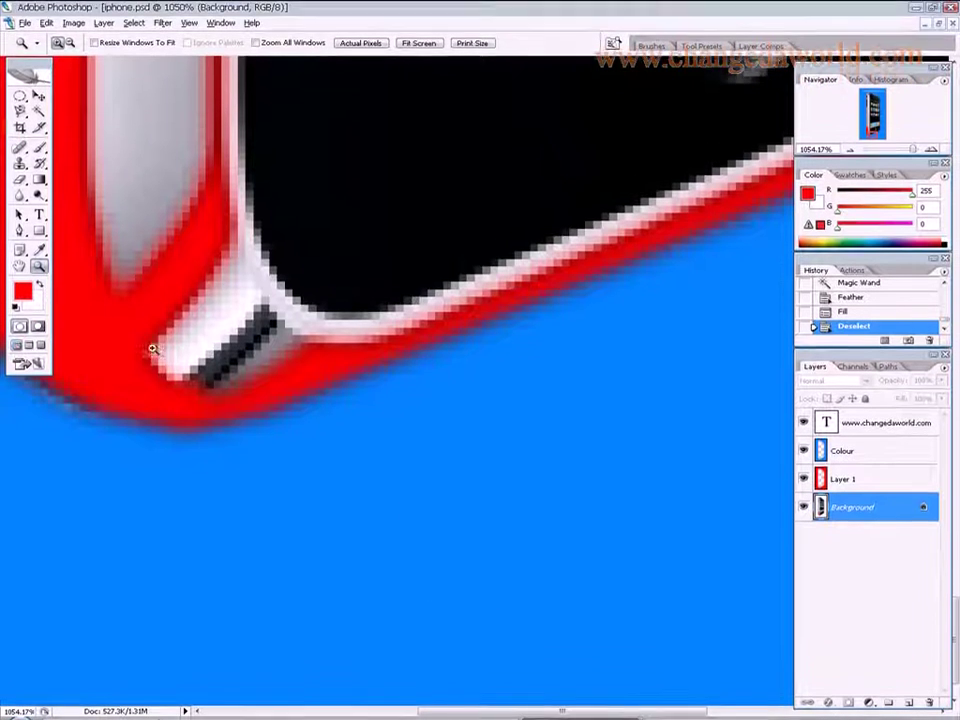
left_click(38, 93)
left_click(232, 350)
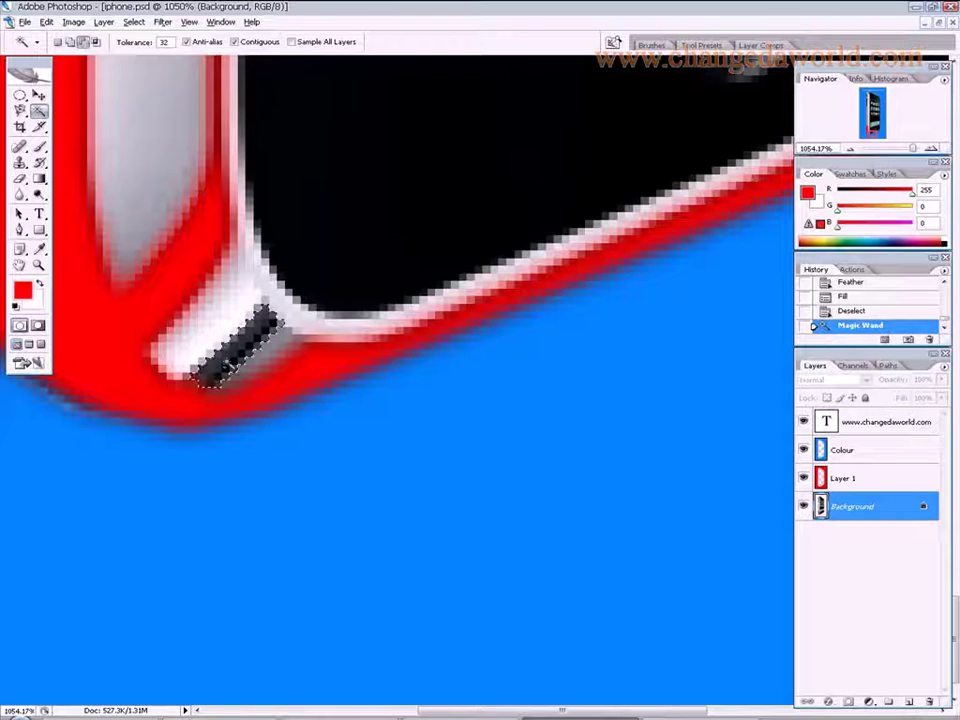
Step: Fill the selected strip at the phone's bottom corner with red and deselect it
key("alt+BackSpace")
right_click(231, 360)
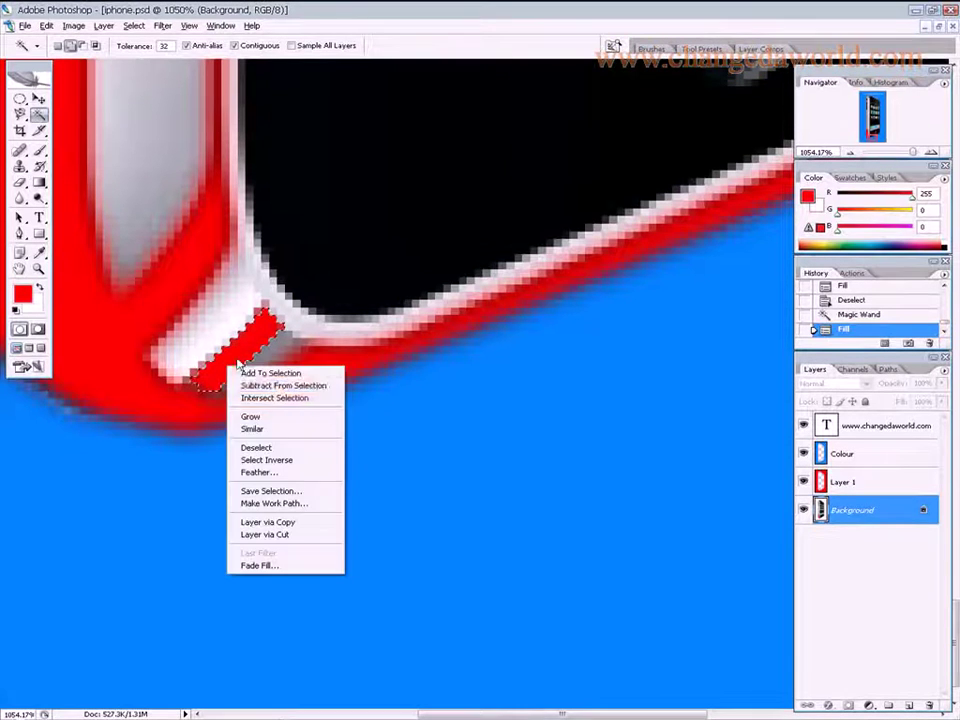
left_click(263, 448)
key("ctrl+0")
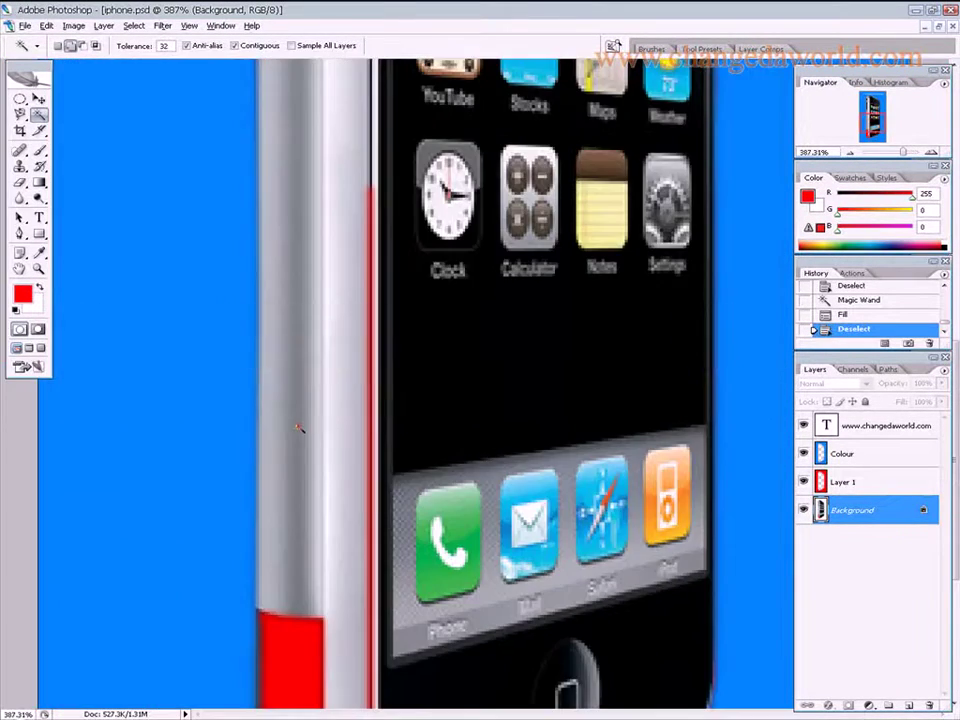
Step: Close the iphone.psd document
key("alt+space")
key("Escape")
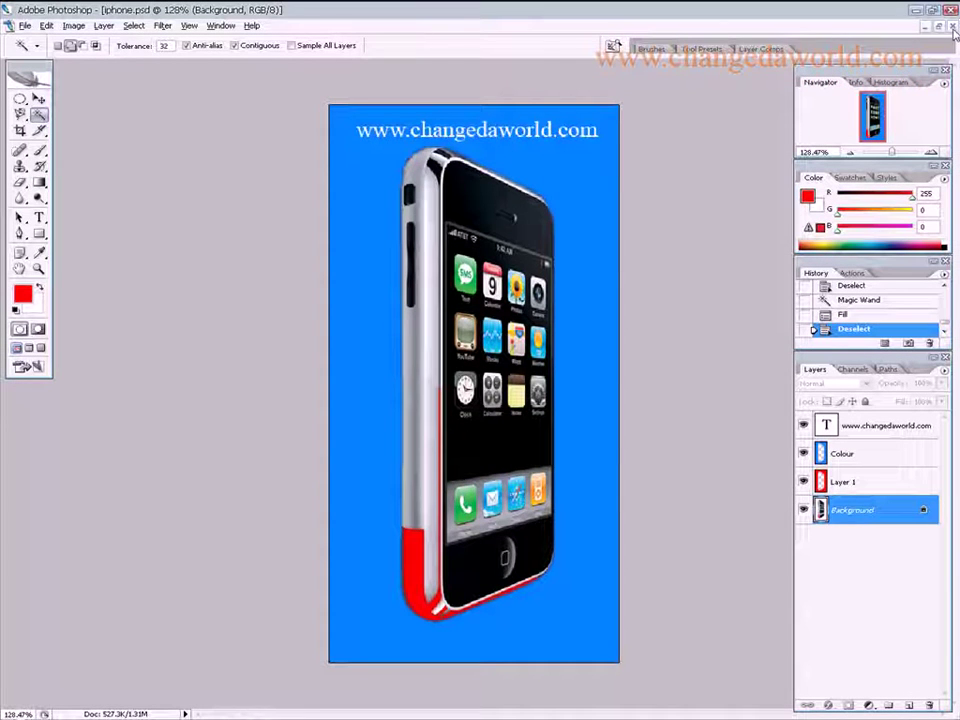
left_click(951, 27)
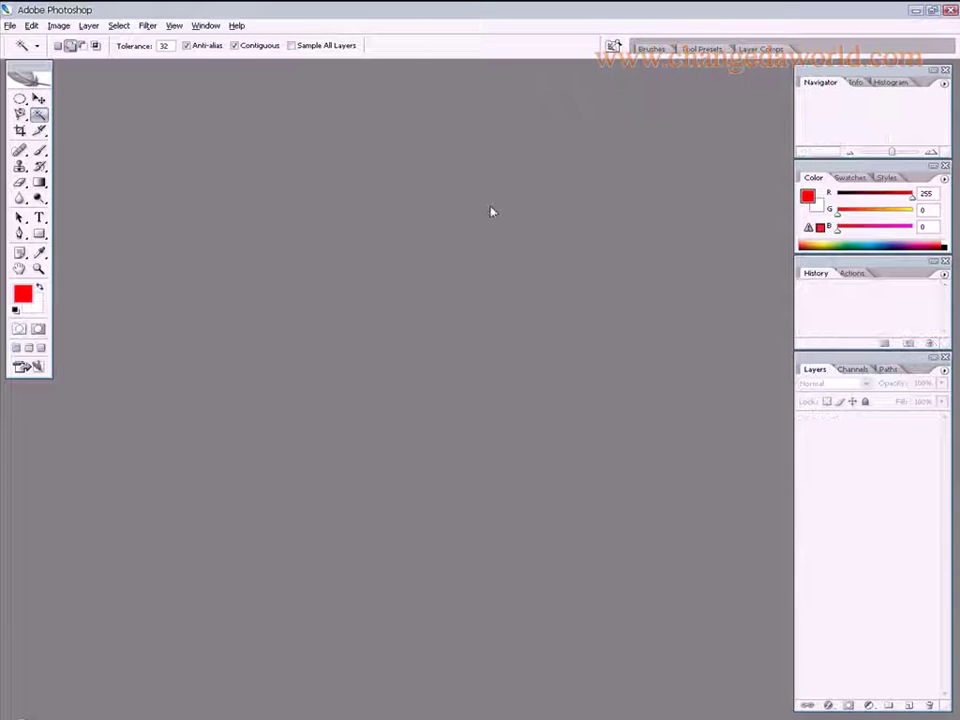
Step: Activate the Crop tool, then open IMG_0423 from the Training New folder in Adobe Bridge and maximise its document window
left_click(20, 132)
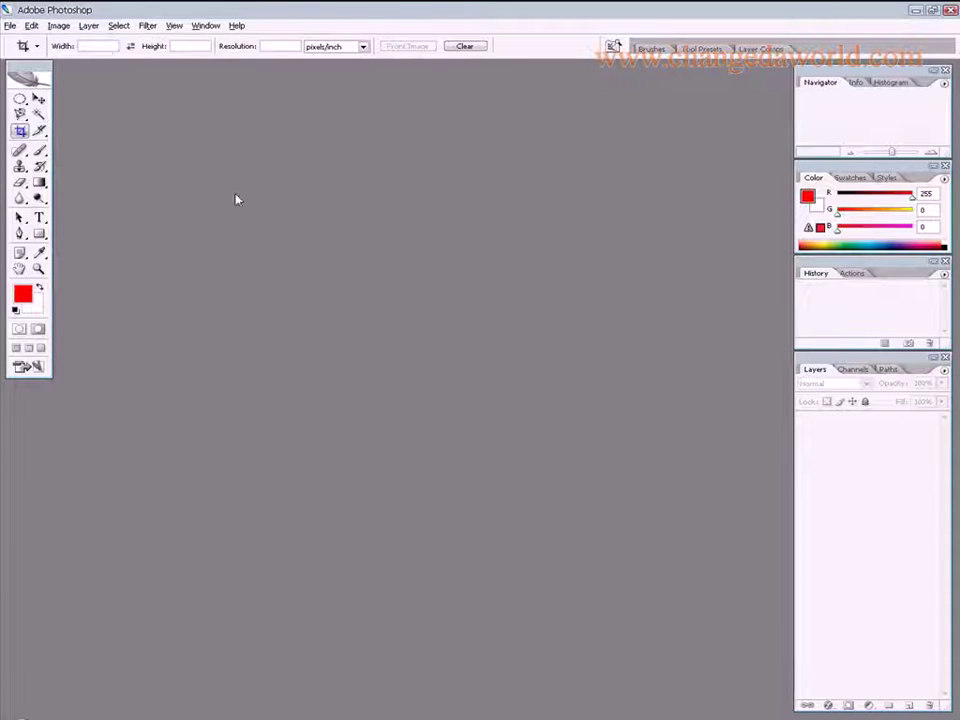
left_click(700, 710)
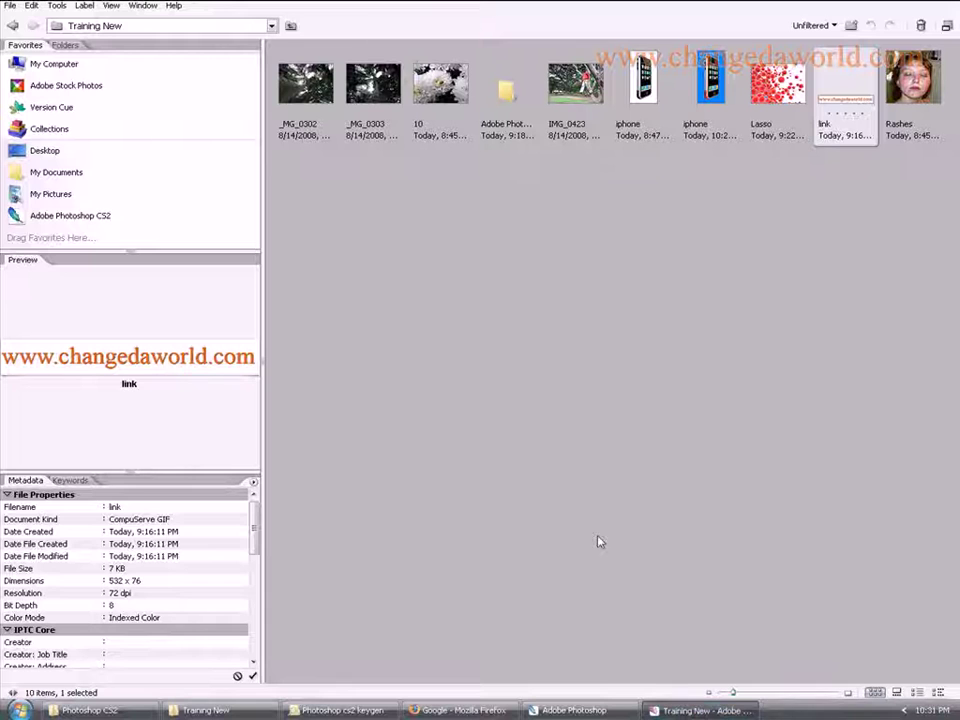
double_click(588, 112)
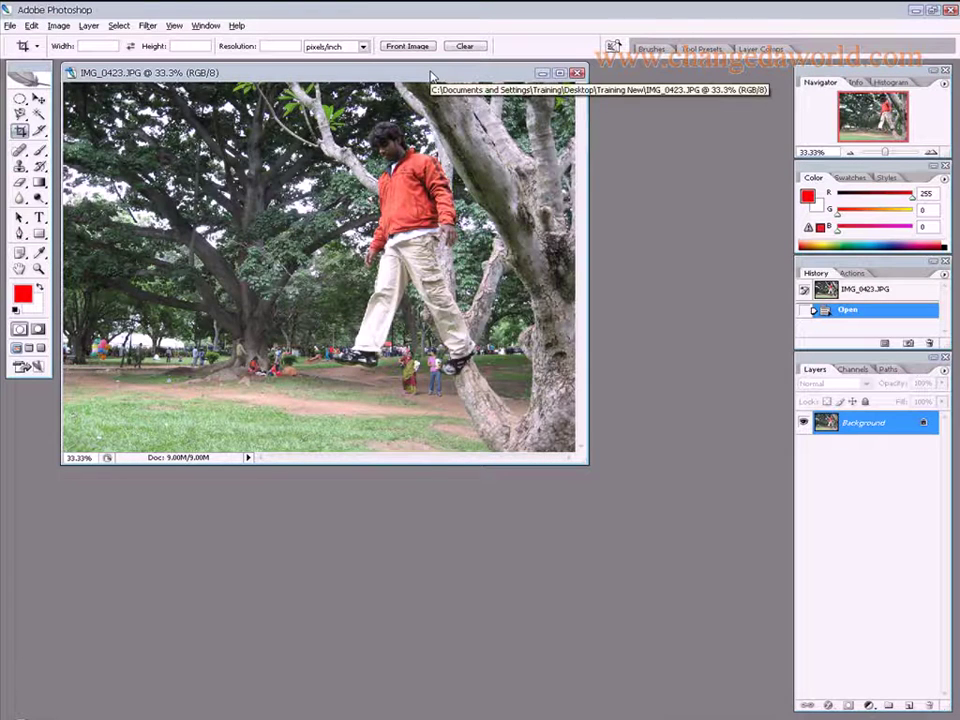
double_click(431, 74)
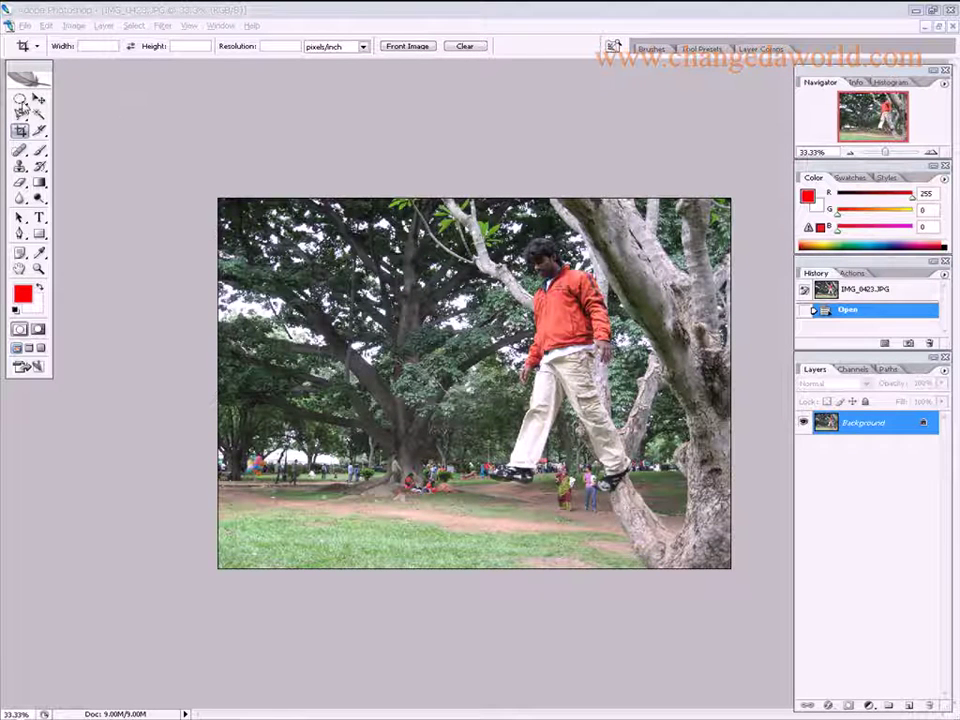
Step: Try to isolate the man in the red jacket with a Rectangular Marquee by clearing everything outside the selection
left_click(20, 100)
left_click(100, 96)
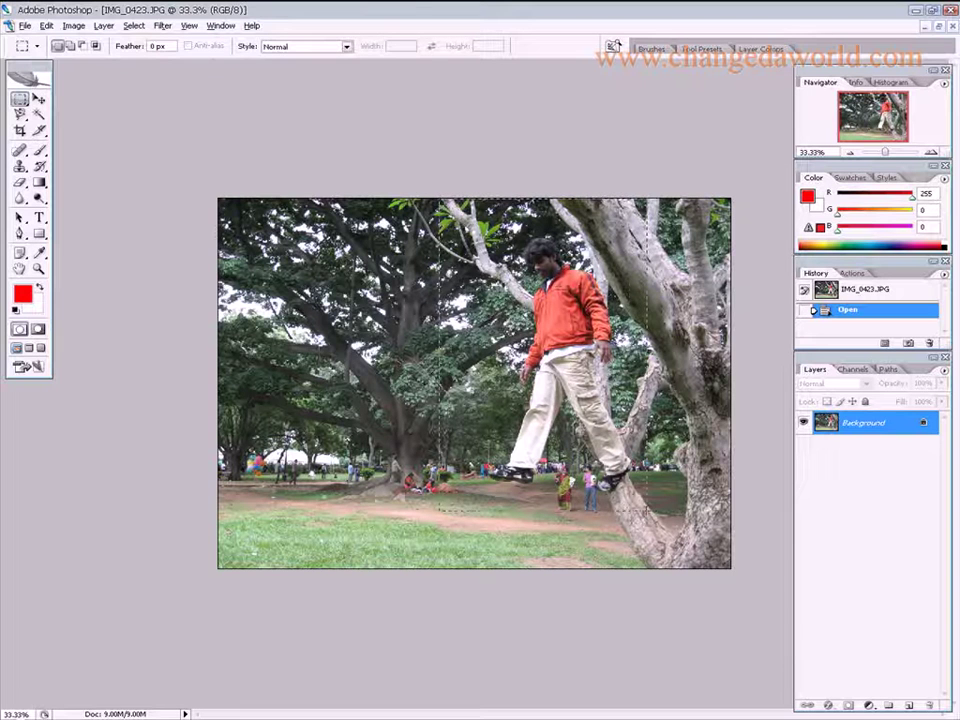
left_click_drag(648, 510, 648, 510)
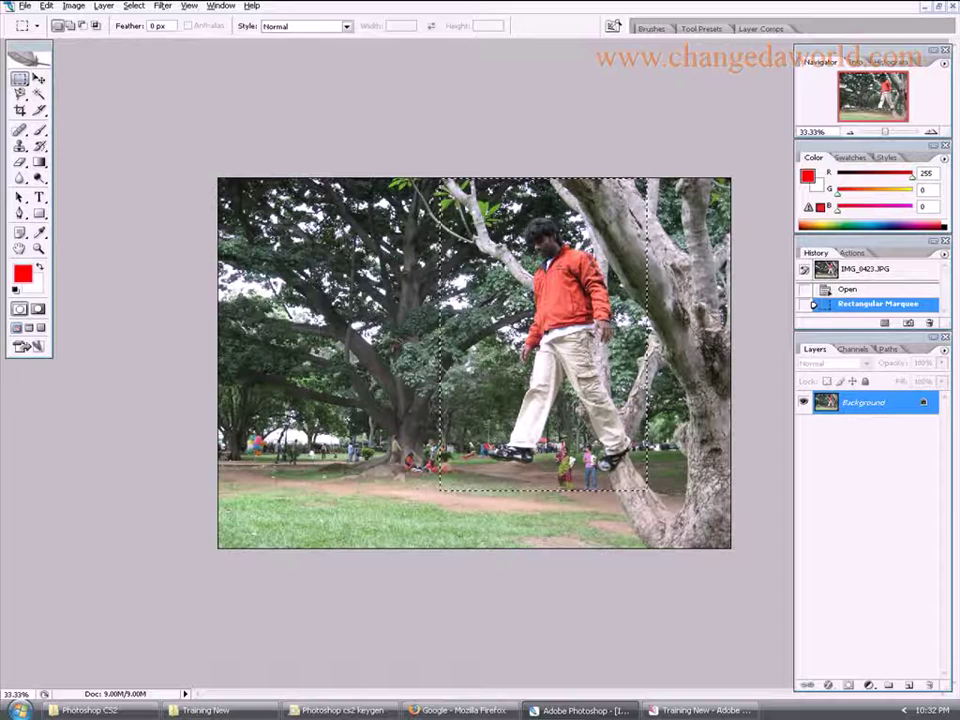
right_click(481, 292)
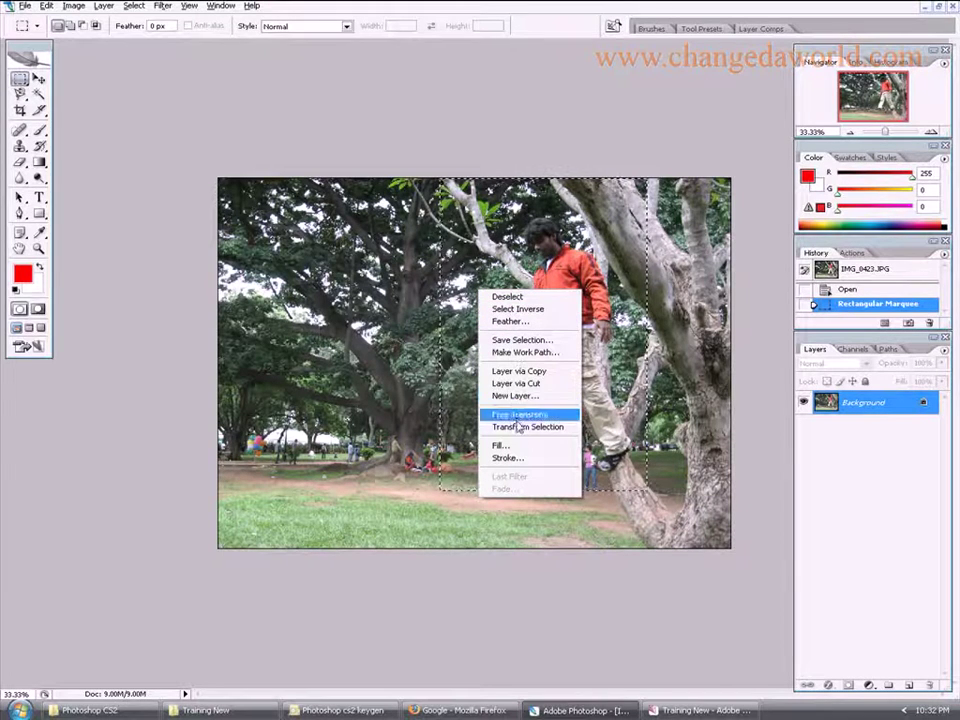
left_click(519, 308)
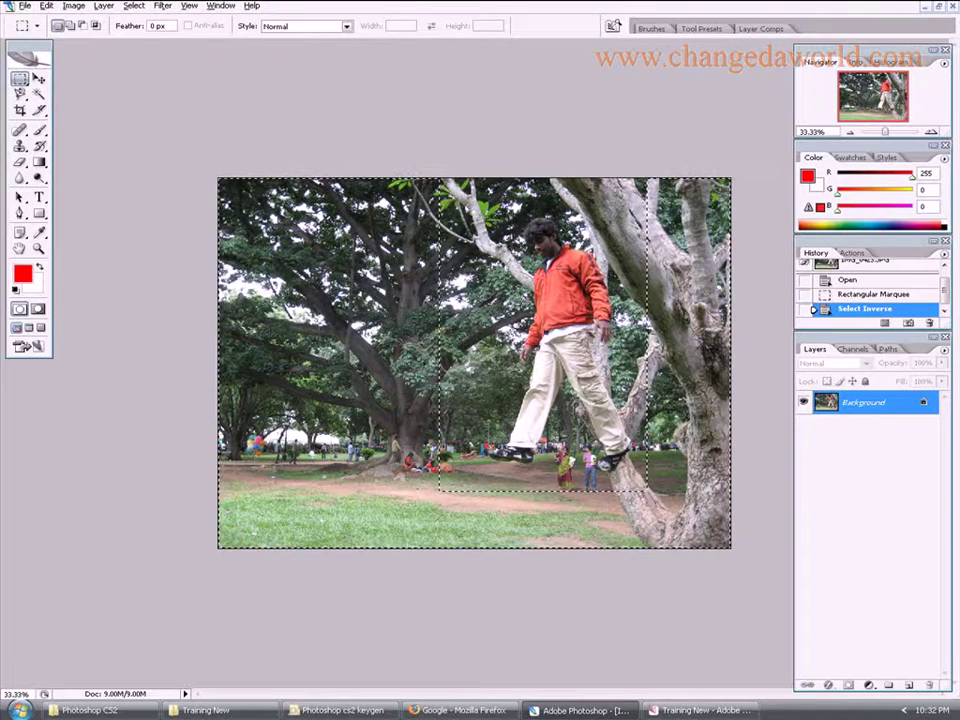
key("Delete")
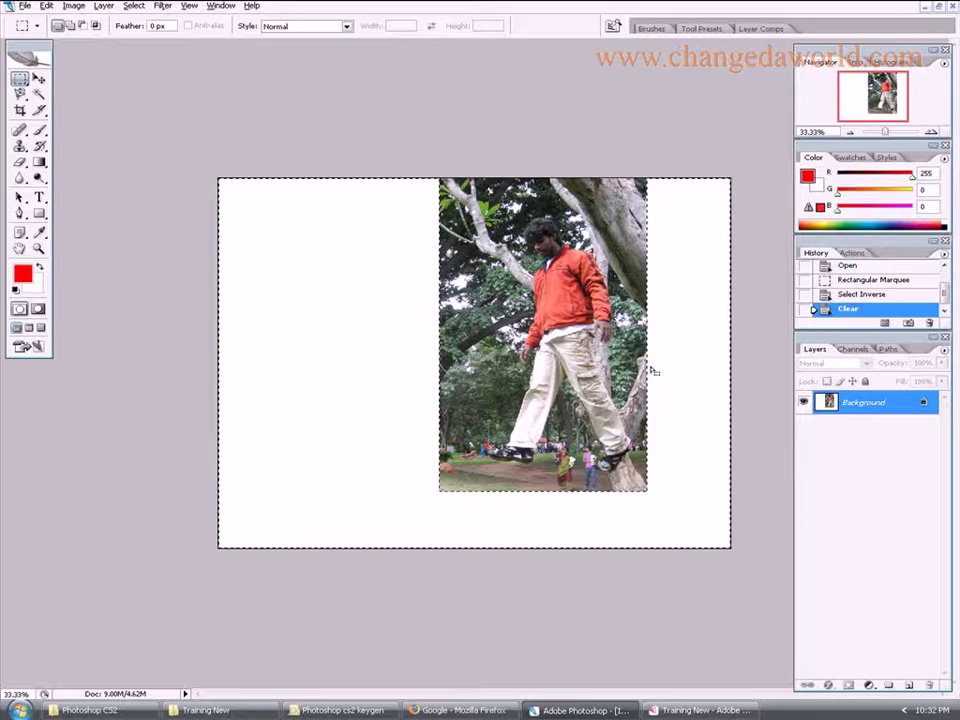
Step: Undo the clearing, the selection inversion and the rectangular selection
key("ctrl+alt+z")
key("ctrl+alt+z")
key("ctrl+alt+z")
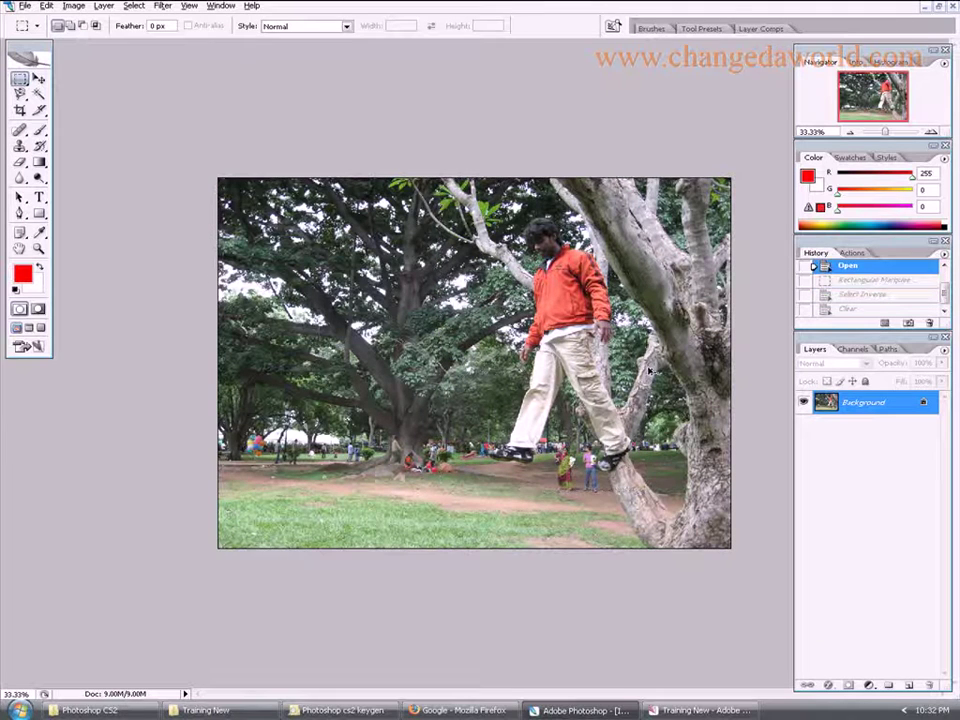
Step: Crop the photo to a tall rectangle around the man, adjusting the crop frame's edges before applying it
left_click(21, 131)
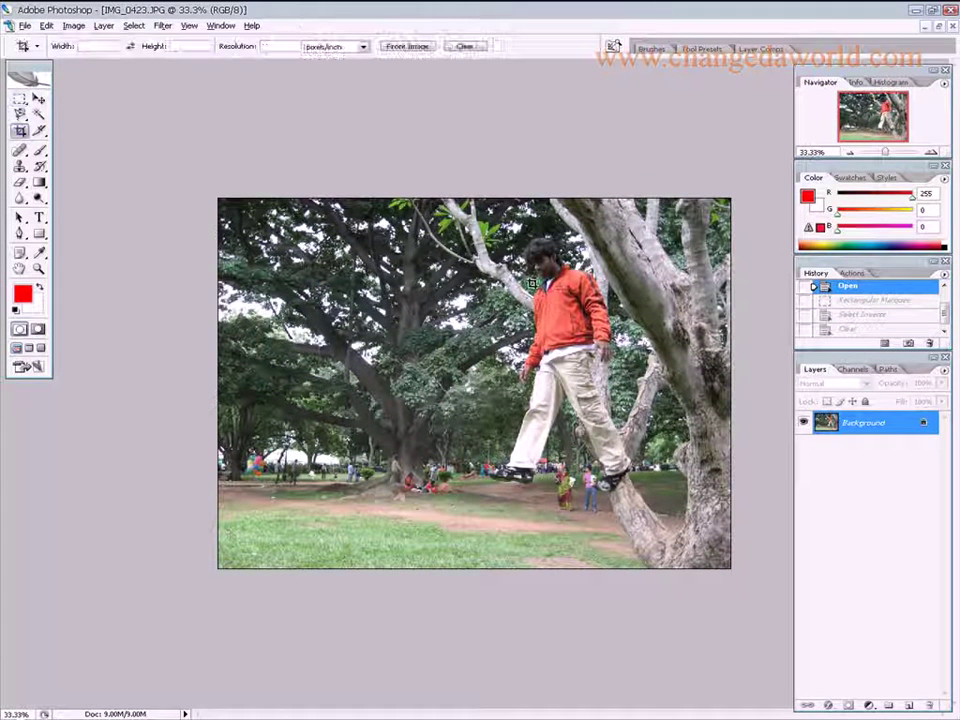
left_click_drag(426, 194, 656, 475)
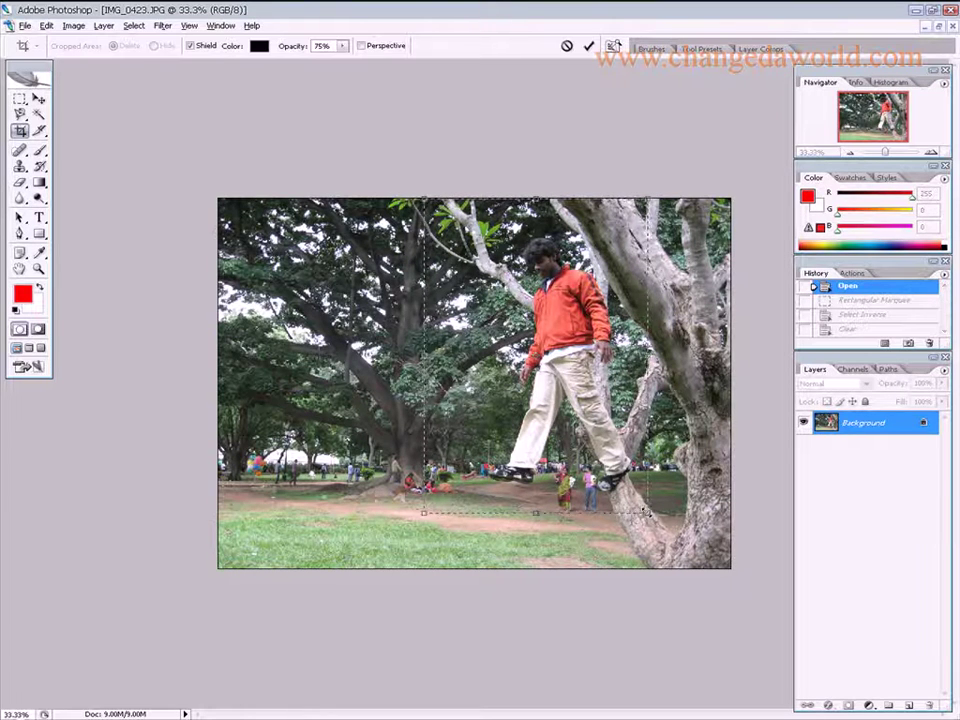
left_click_drag(646, 511, 647, 512)
left_click_drag(439, 358, 448, 358)
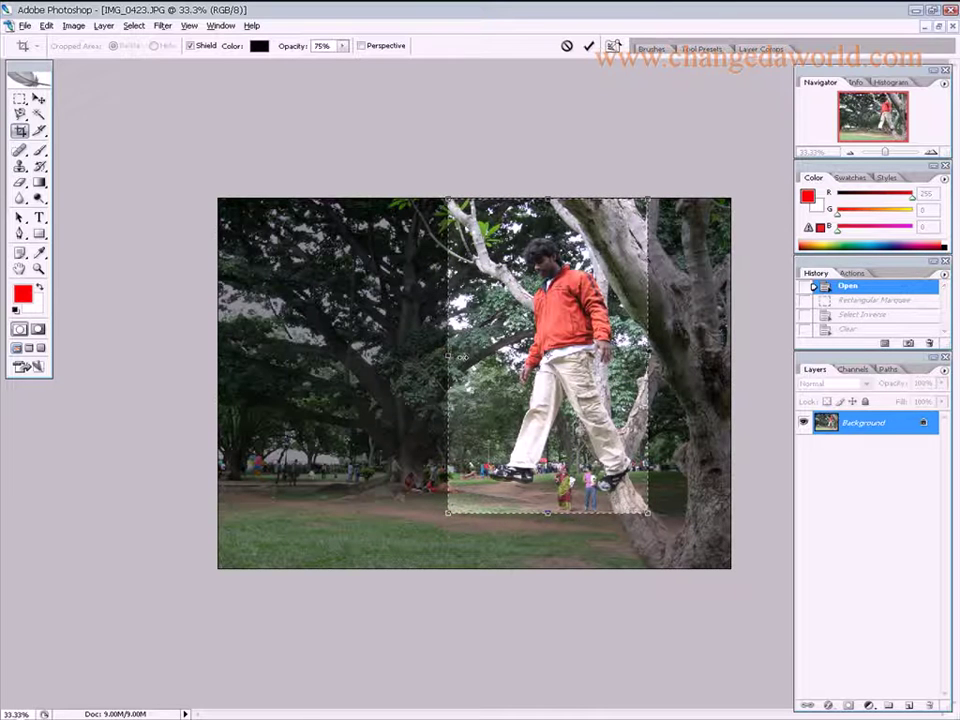
left_click_drag(448, 357, 424, 357)
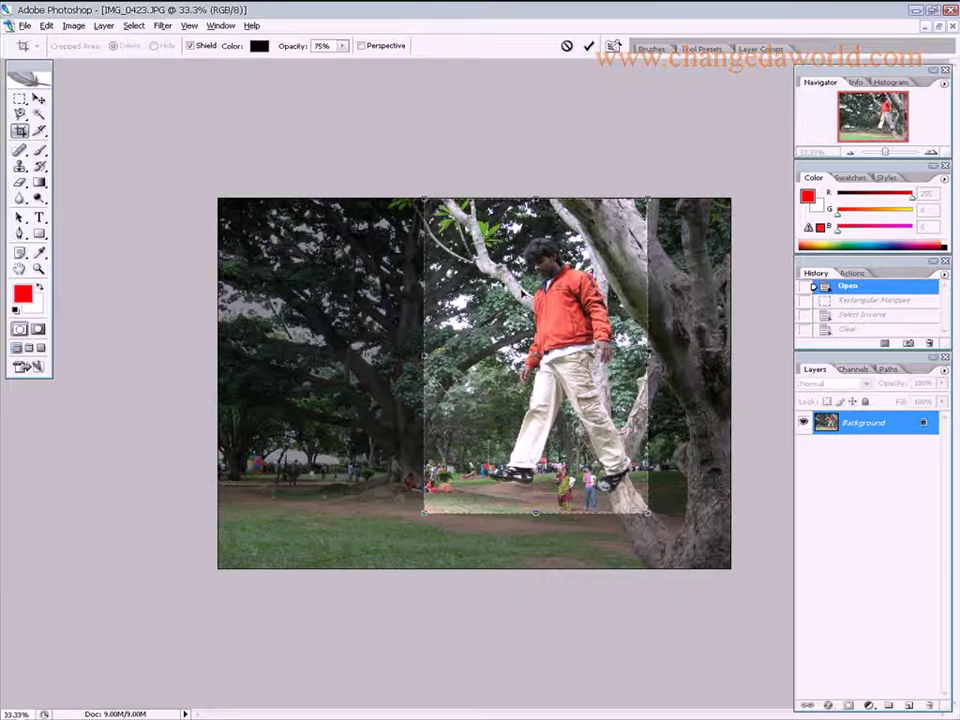
double_click(510, 316)
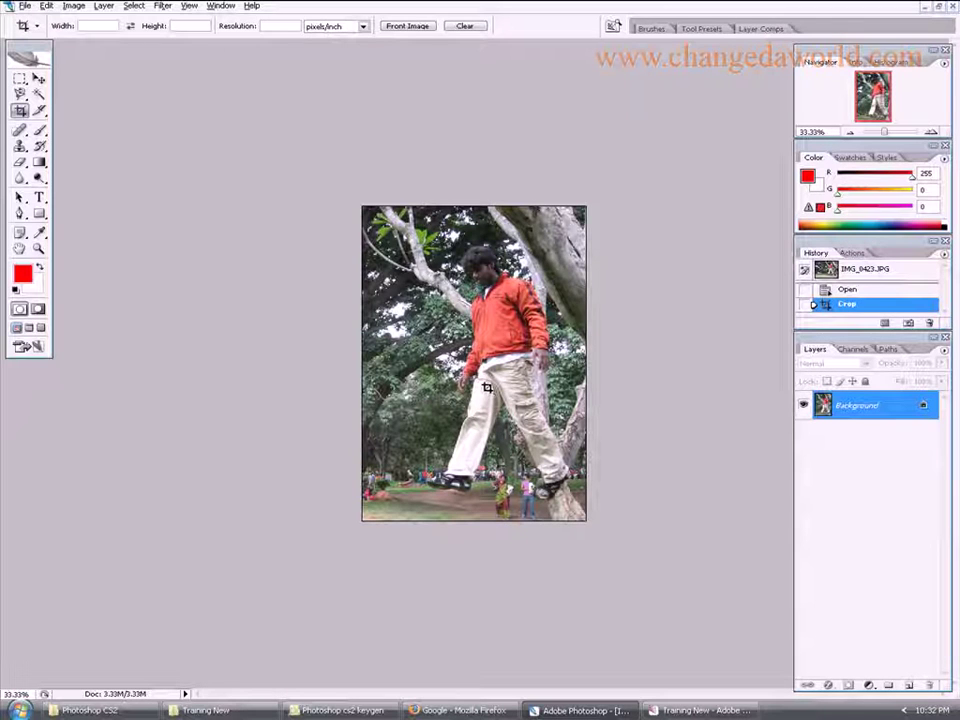
Step: Crop the photo more tightly around the man and close it without saving the changes
left_click_drag(578, 506, 400, 228)
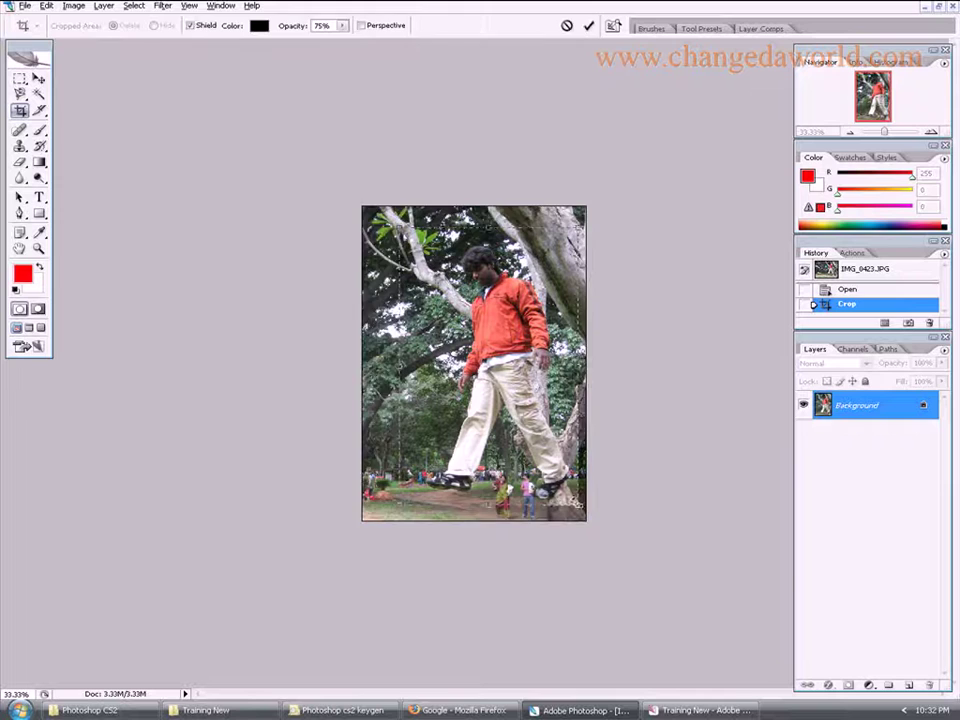
key("Return")
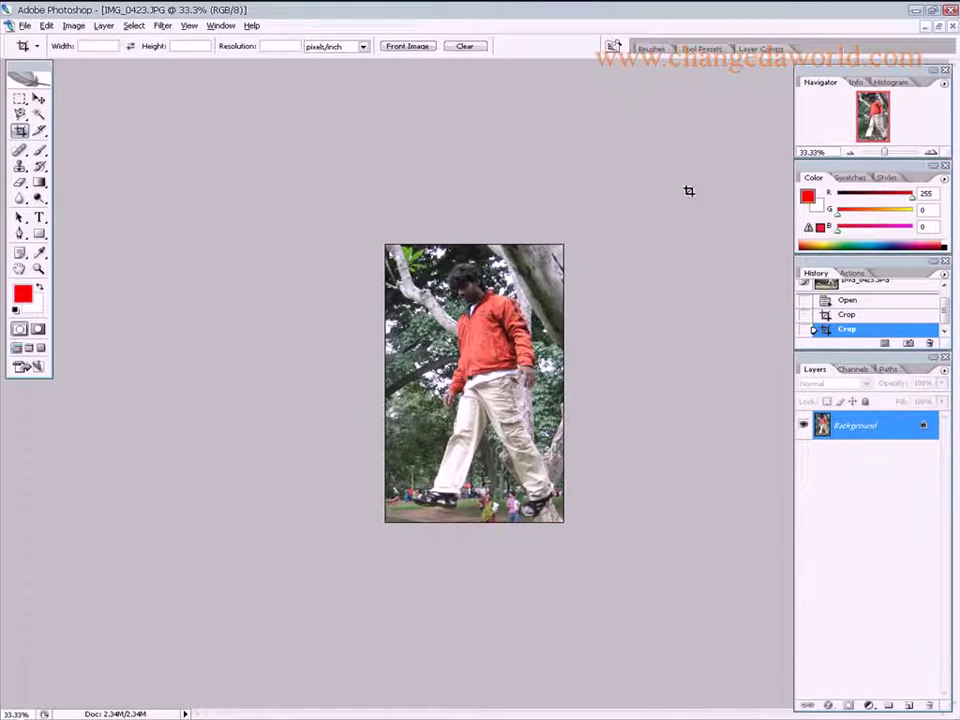
left_click(952, 25)
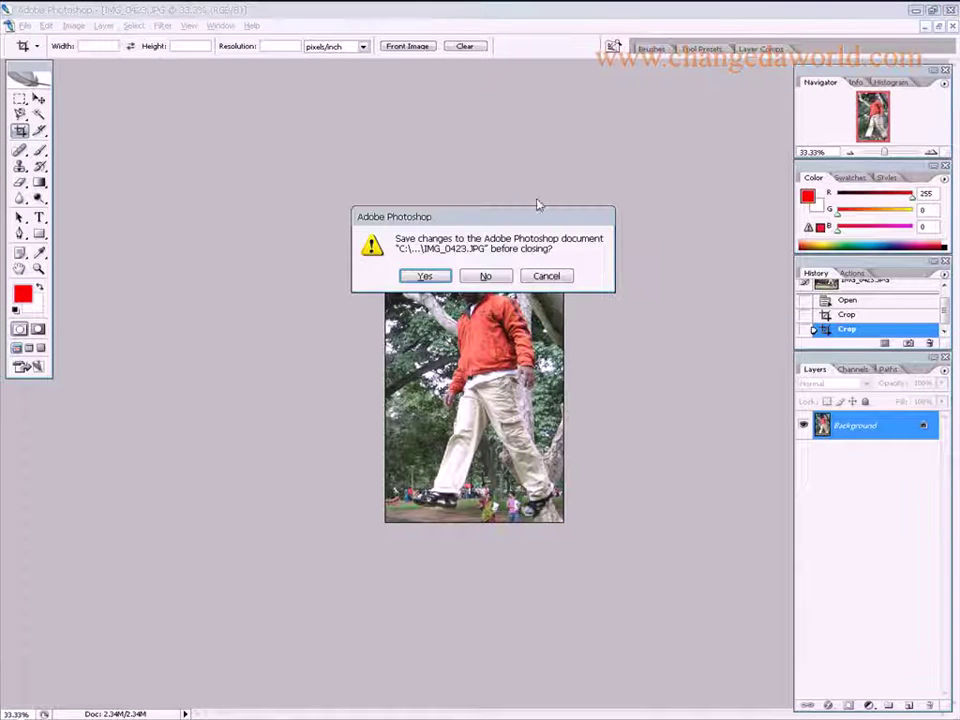
left_click(487, 274)
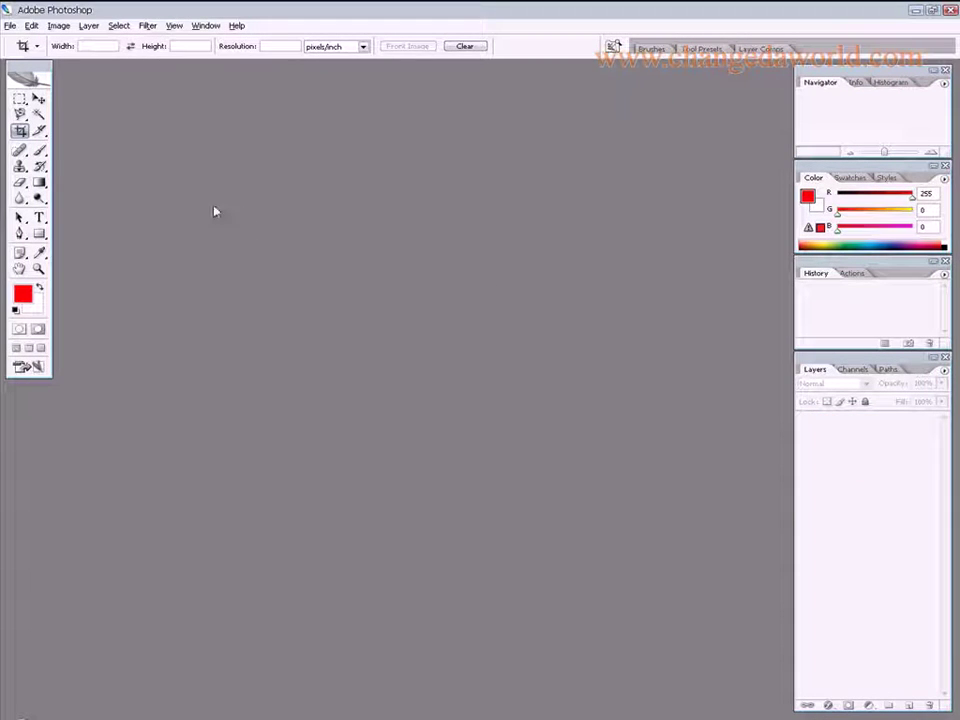
Step: Choose the Spot Healing Brush, open the Rashes image from Adobe Bridge and maximise its document window
left_click(25, 148)
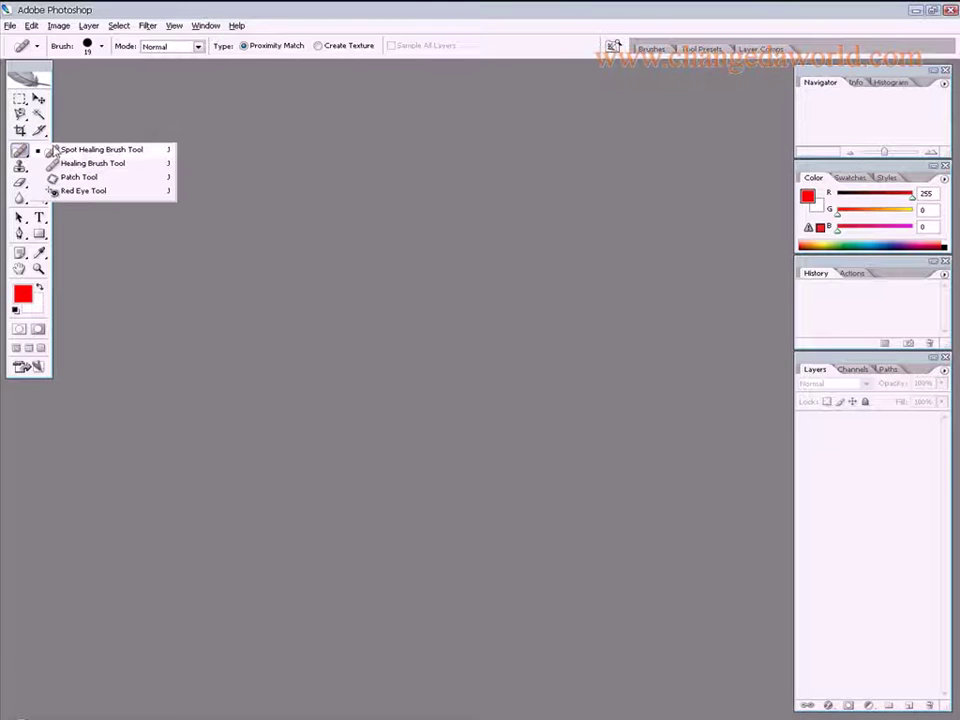
left_click(105, 152)
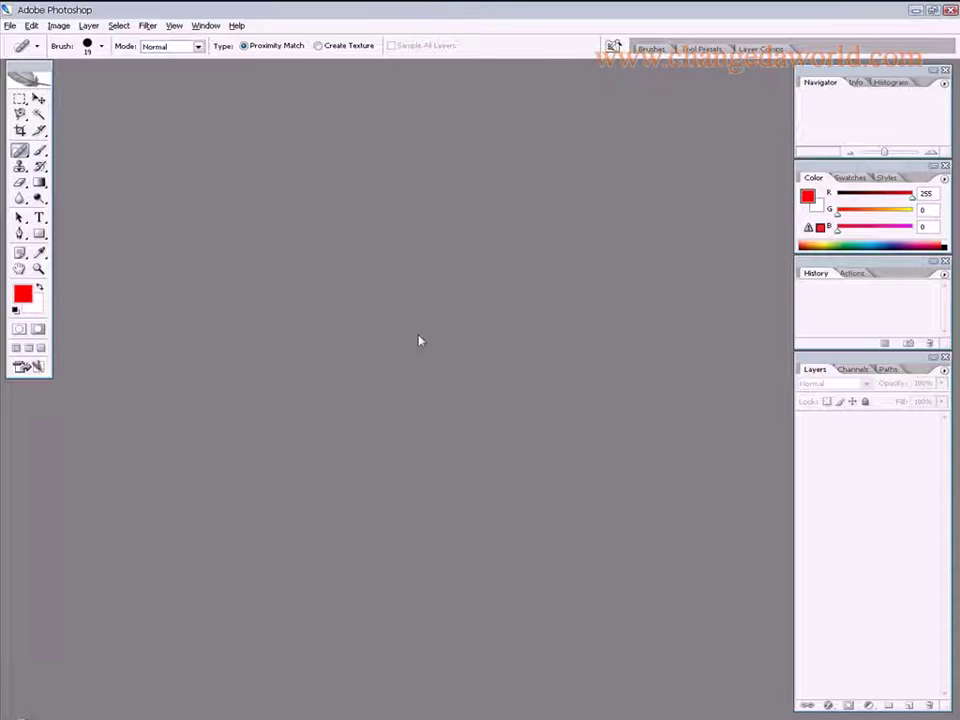
left_click(700, 710)
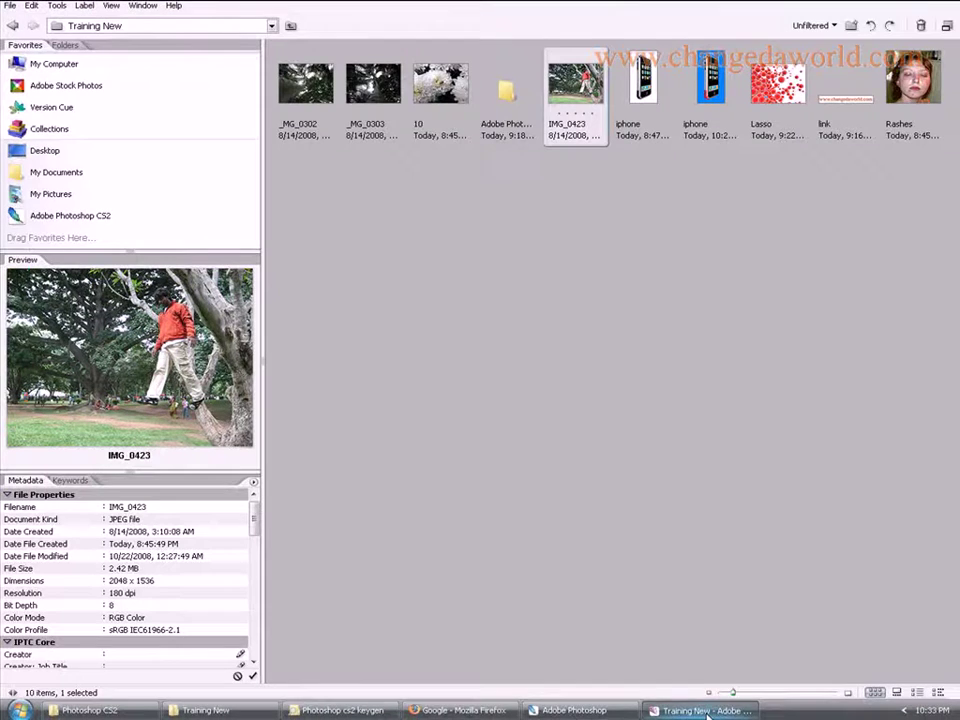
left_click(920, 118)
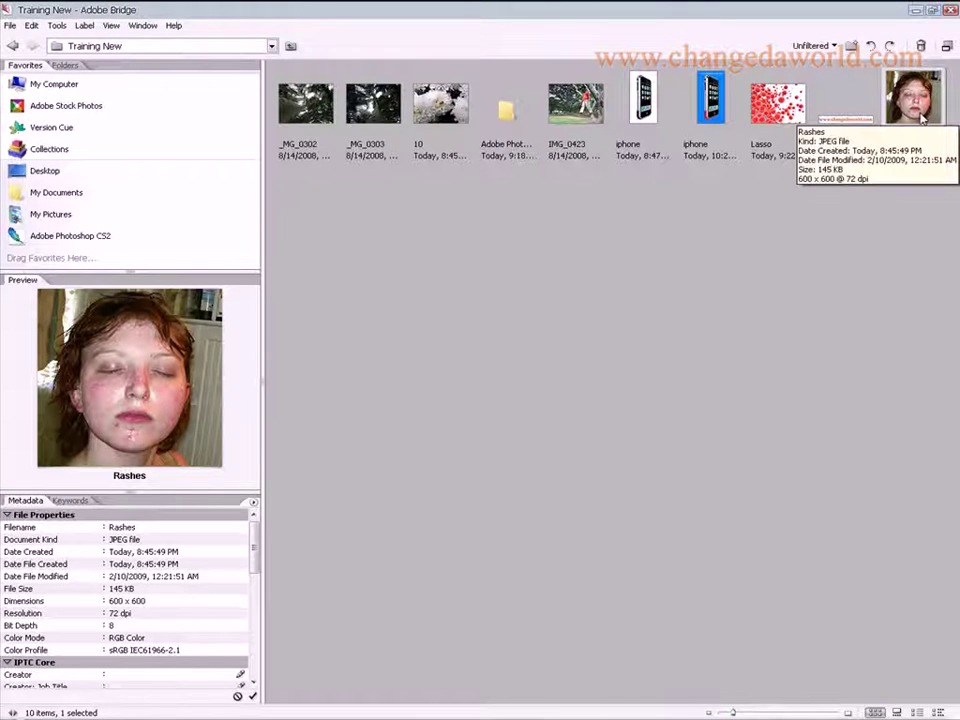
double_click(920, 118)
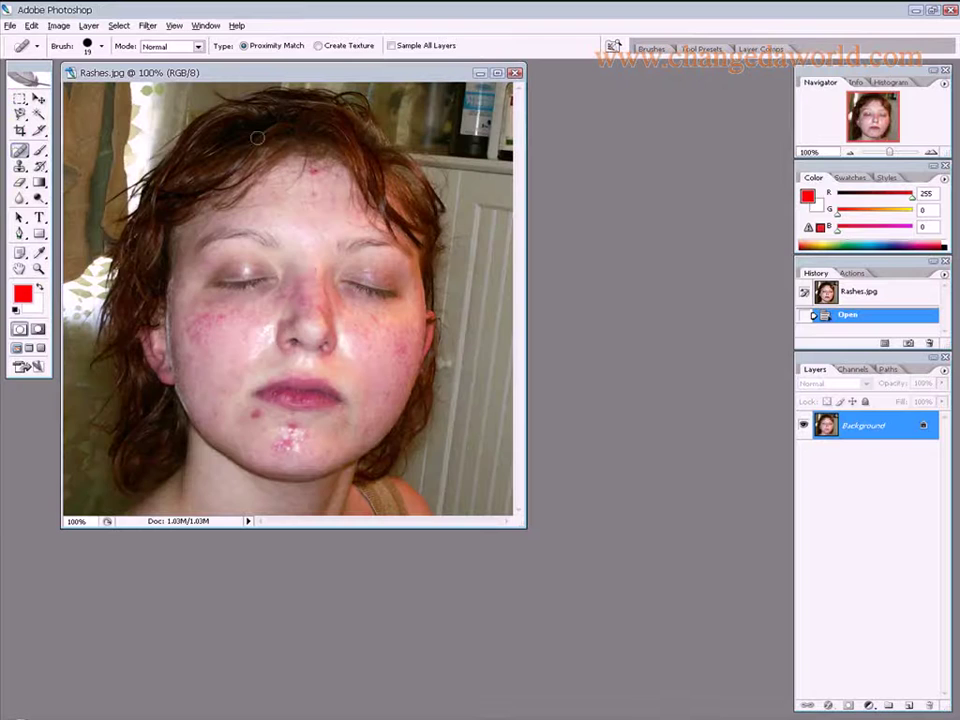
double_click(297, 77)
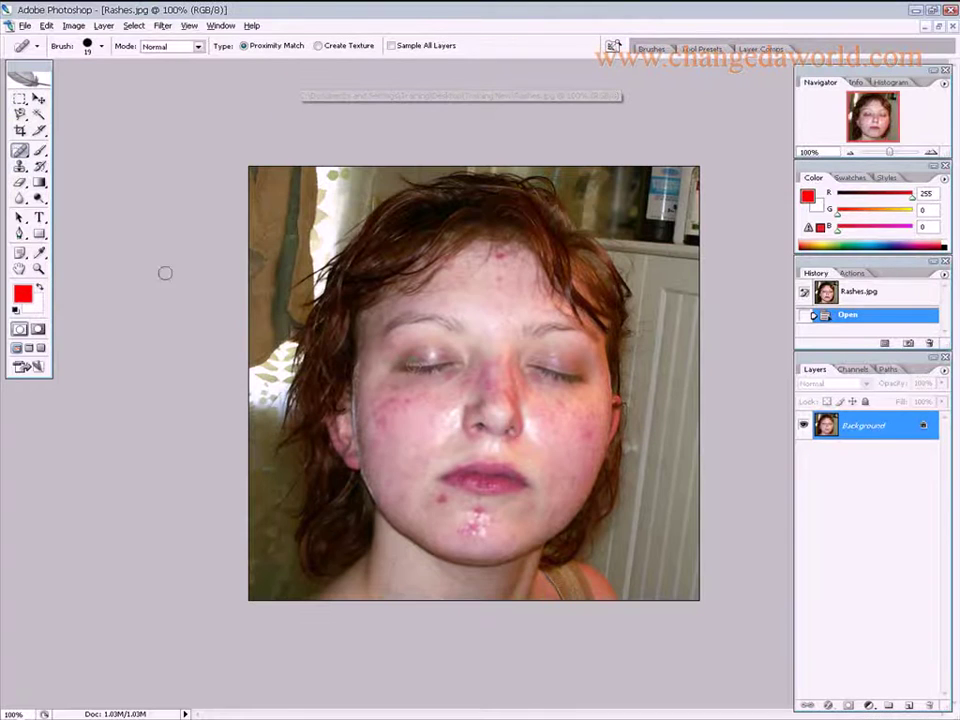
left_click(20, 150)
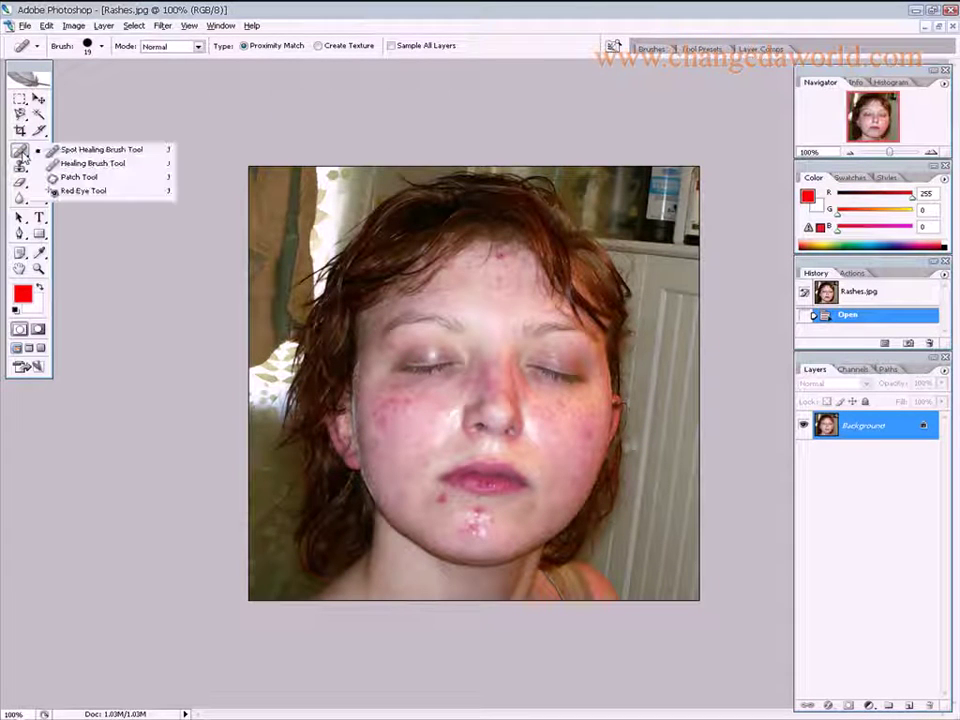
left_click(73, 152)
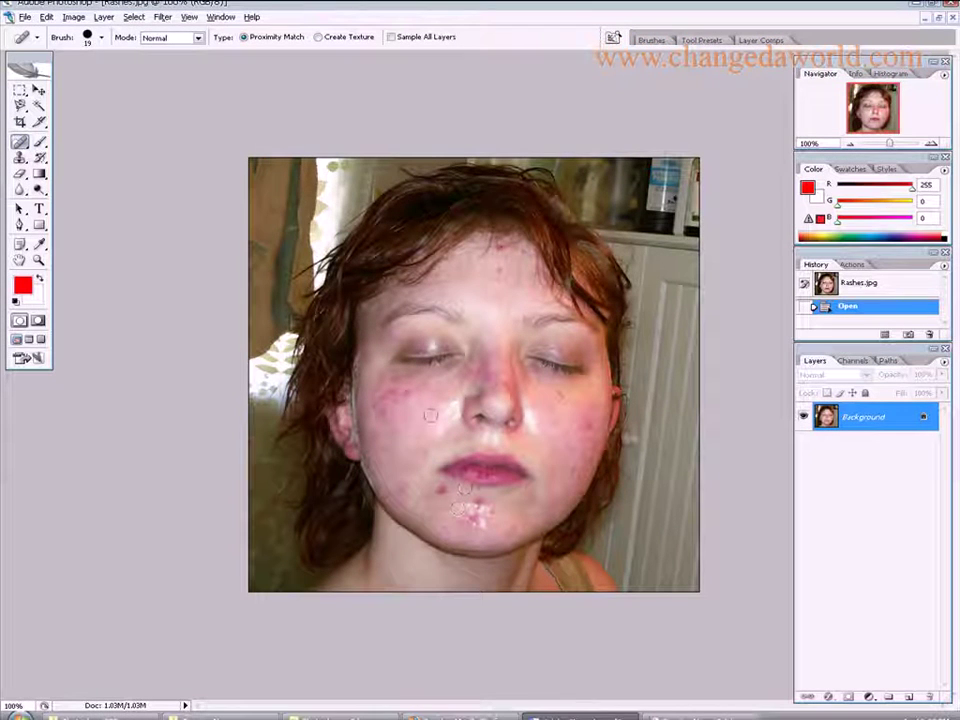
left_click(405, 396)
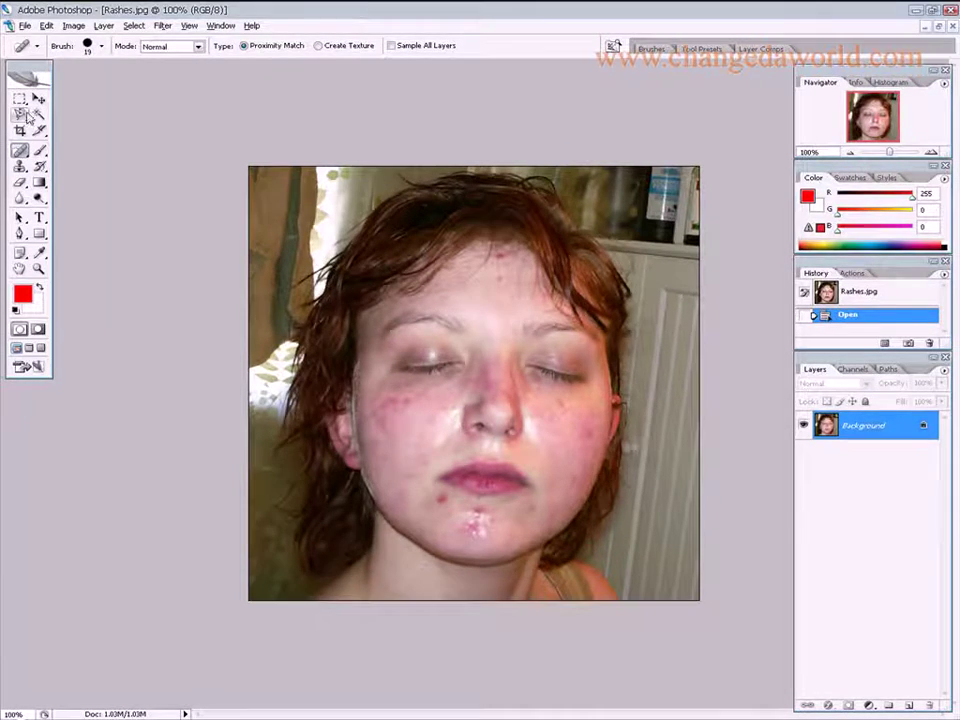
Step: Duplicate the Background layer of Rashes.jpg
left_click(38, 268)
left_click_drag(306, 353, 592, 600)
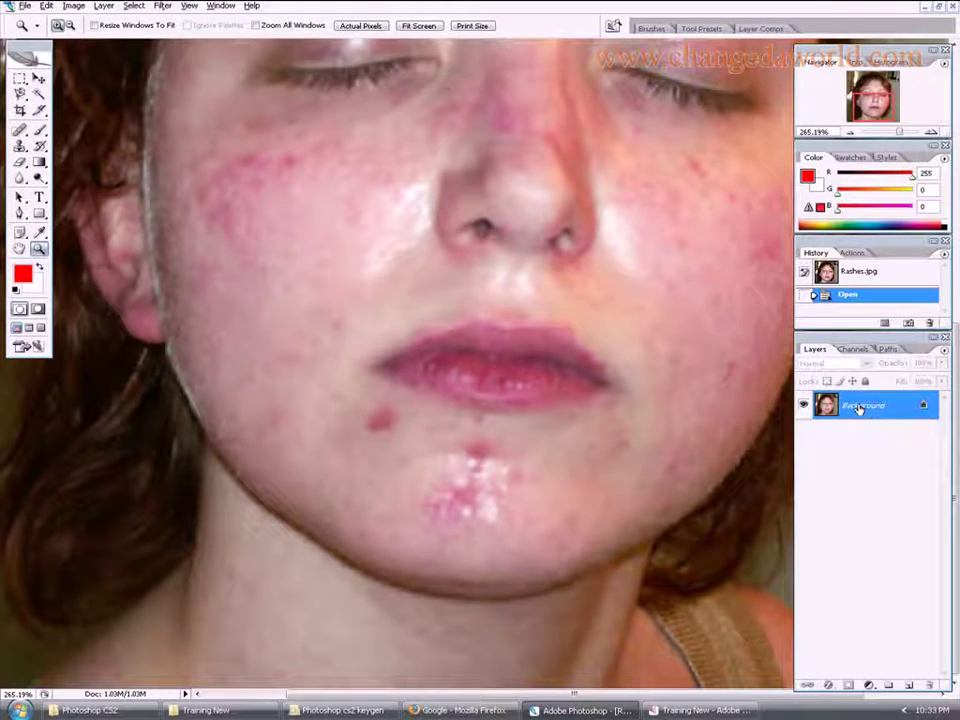
left_click_drag(858, 408, 909, 684)
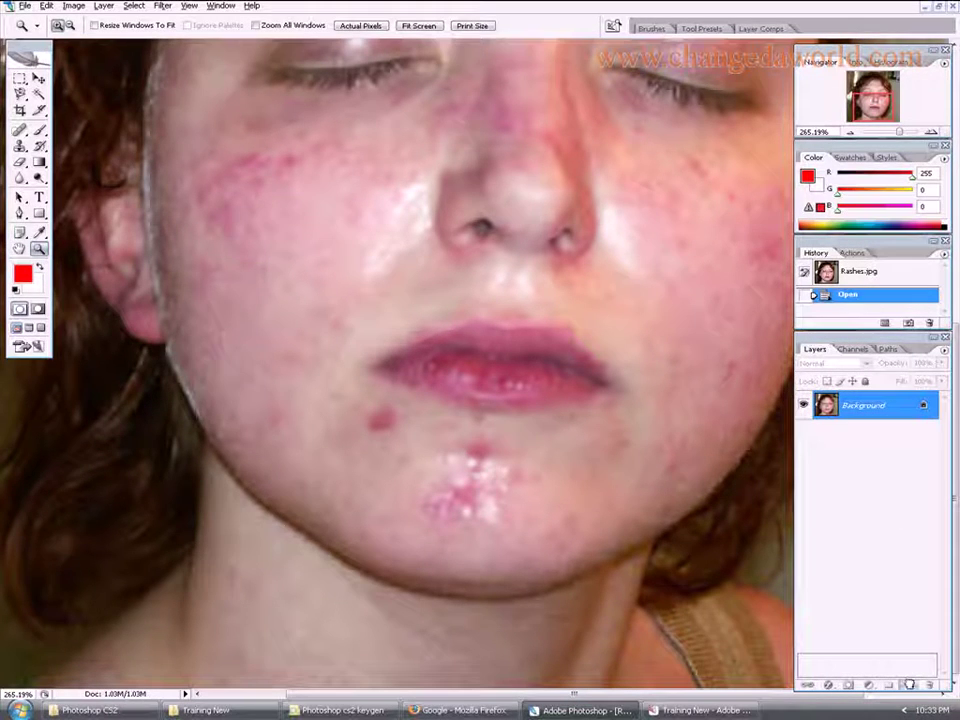
left_click_drag(909, 684, 909, 685)
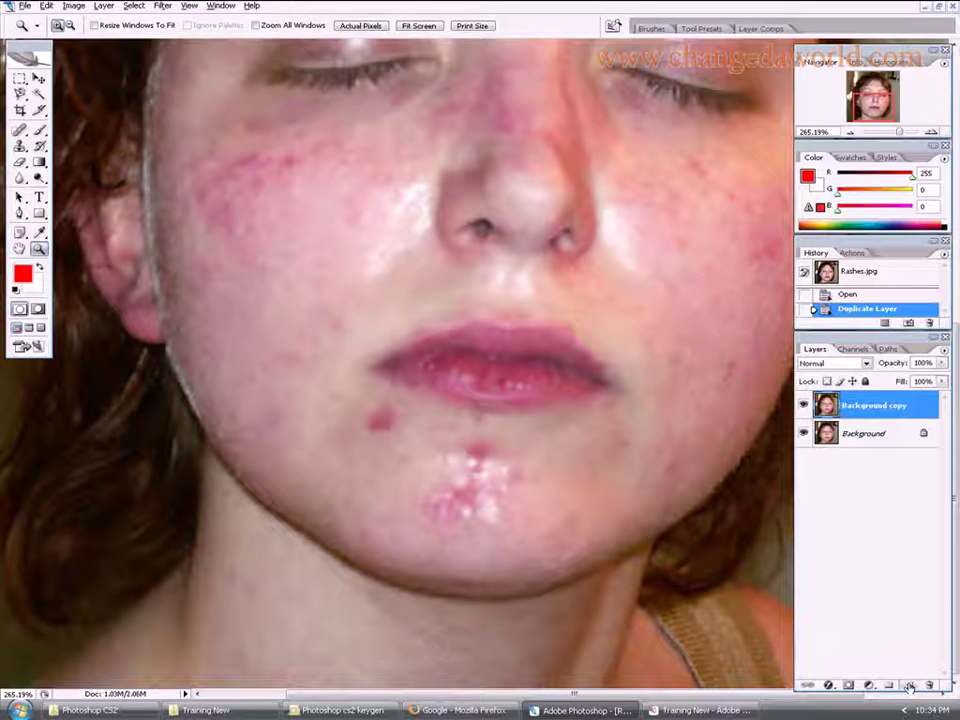
Step: Heal the red spot below the corner of the mouth and the blemishes on the chin with the Spot Healing Brush on the duplicate layer
double_click(878, 406)
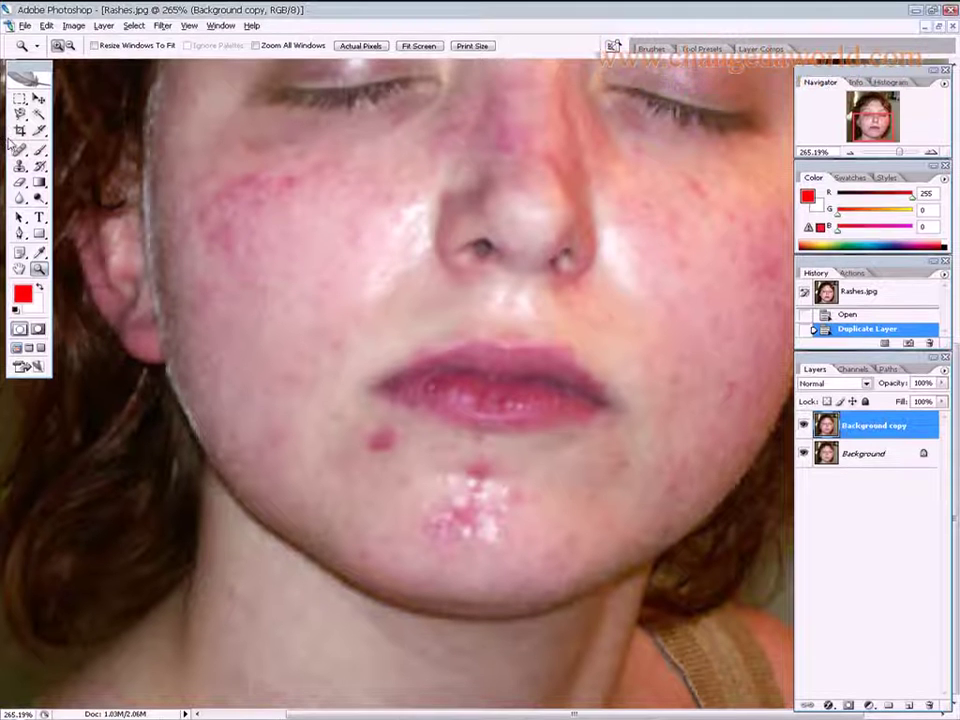
left_click(20, 130)
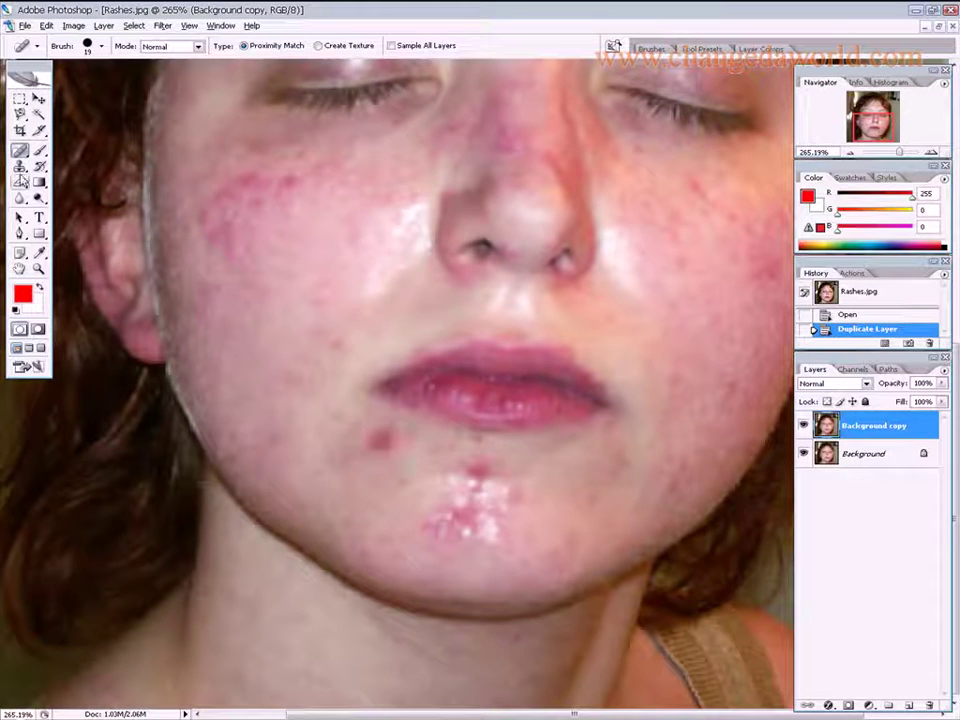
mouse_move(20, 150)
left_mouse_down()
mouse_move(72, 160)
mouse_move(76, 150)
left_mouse_up()
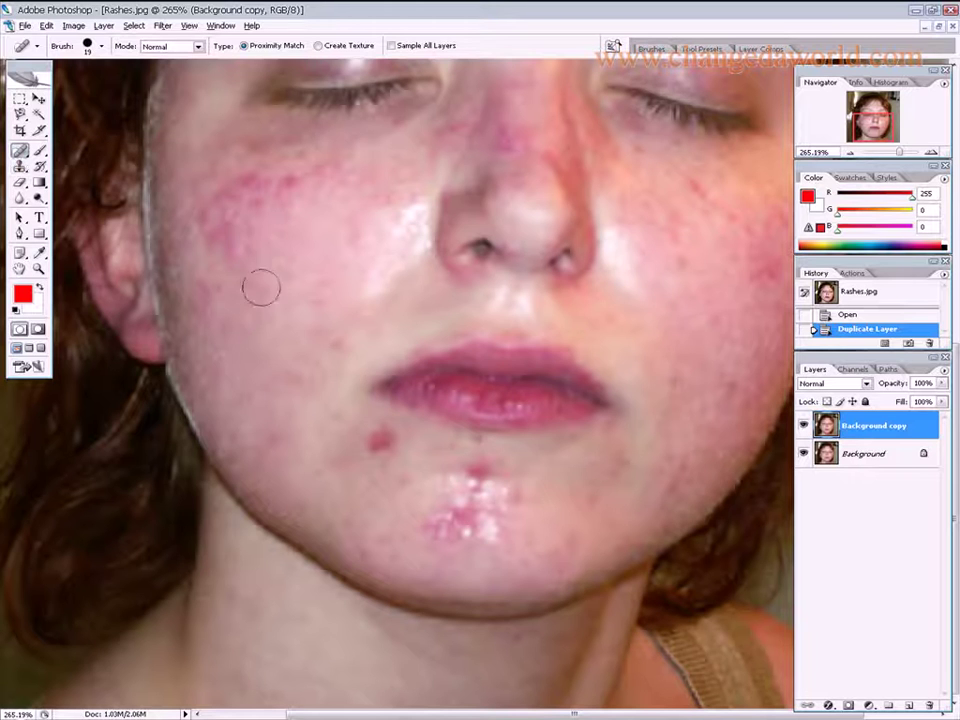
left_click(380, 438)
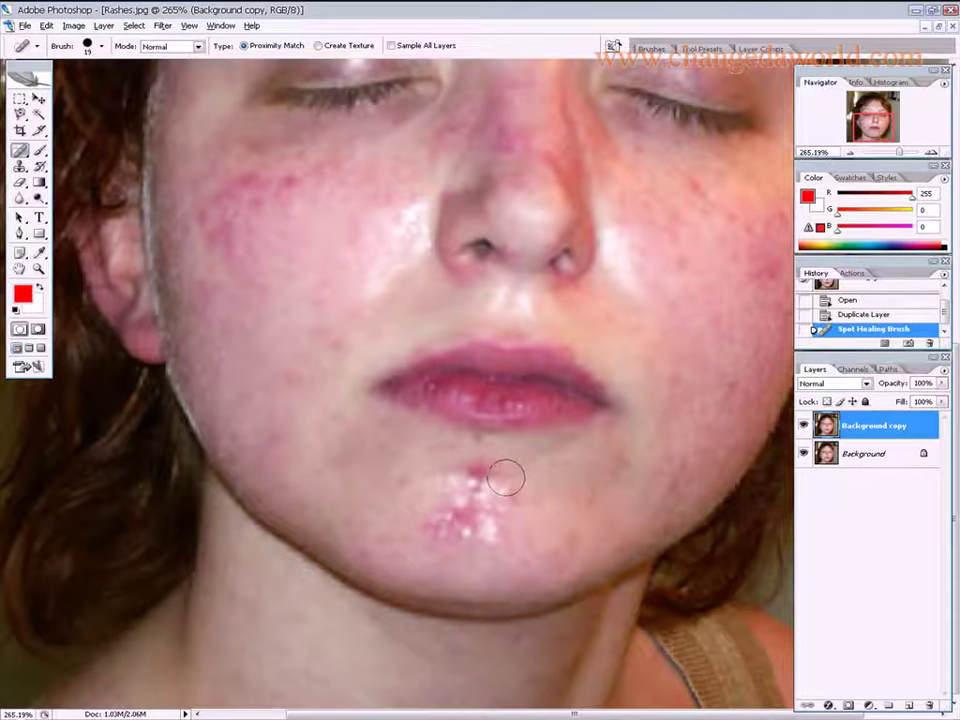
left_click(477, 474)
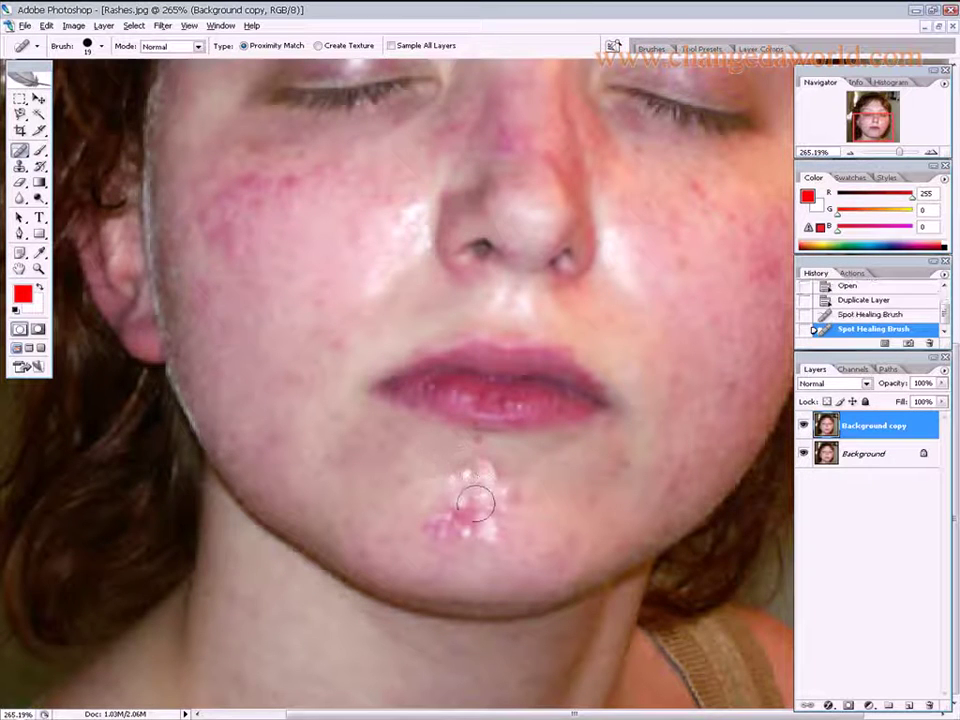
left_click(429, 527)
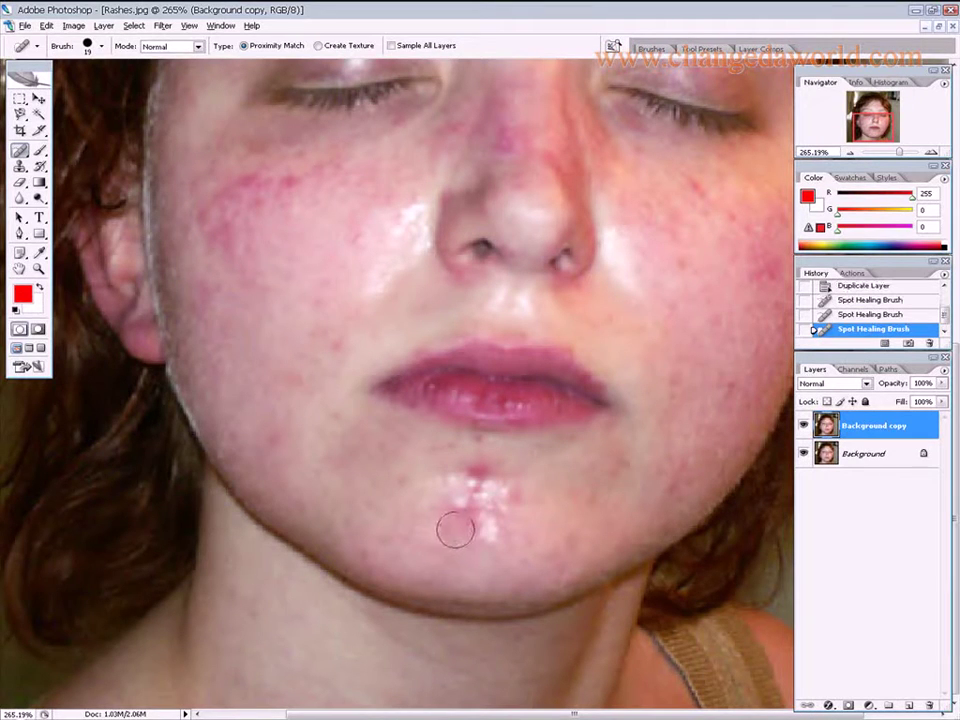